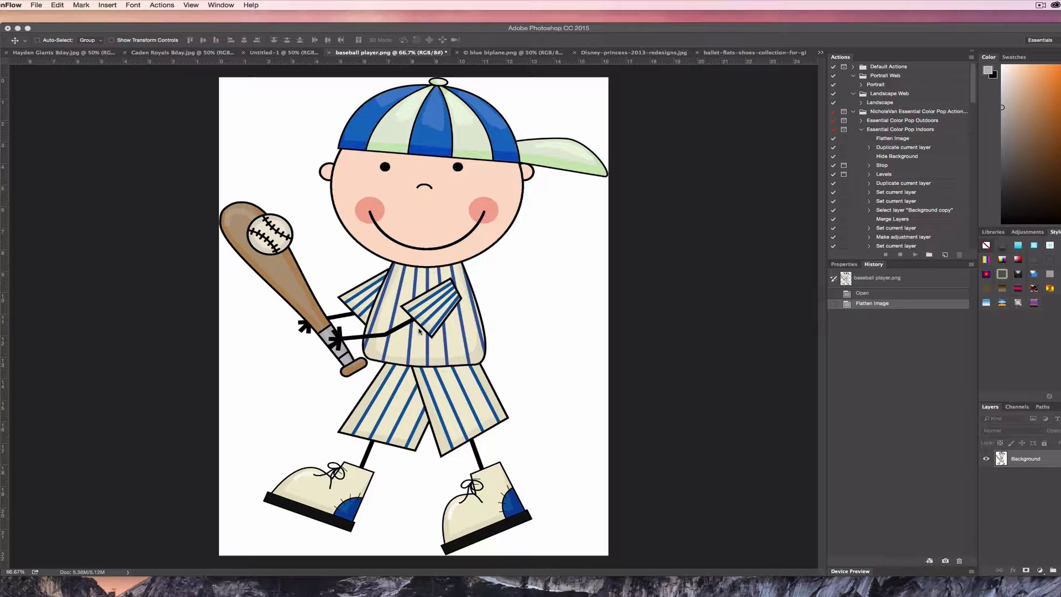
# - Switch to the Magnetic Lasso tool in the baseball player.png document
pyautogui.click(220, 171)
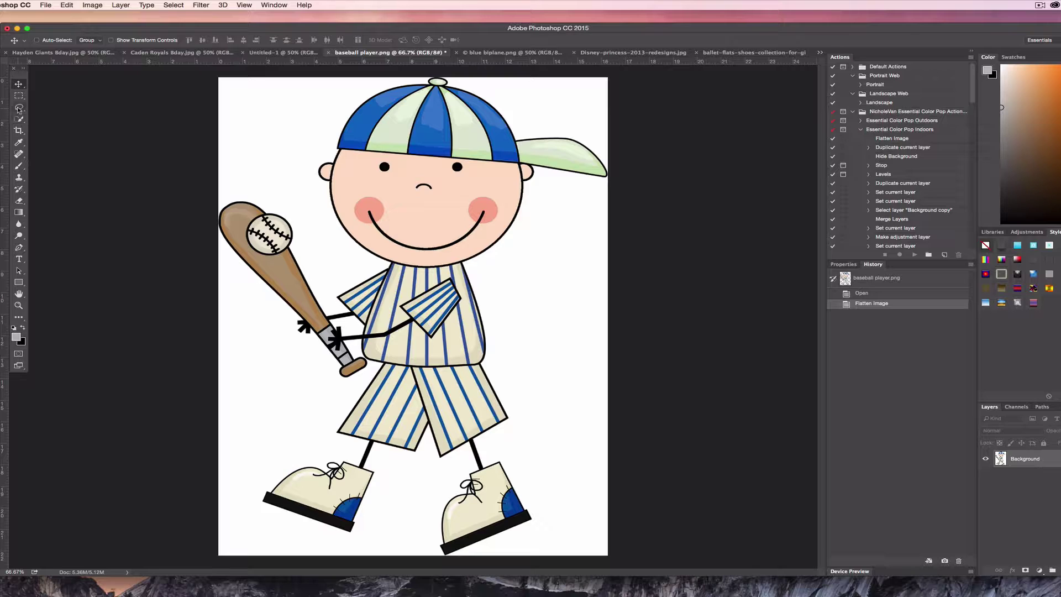
pyautogui.click(19, 108)
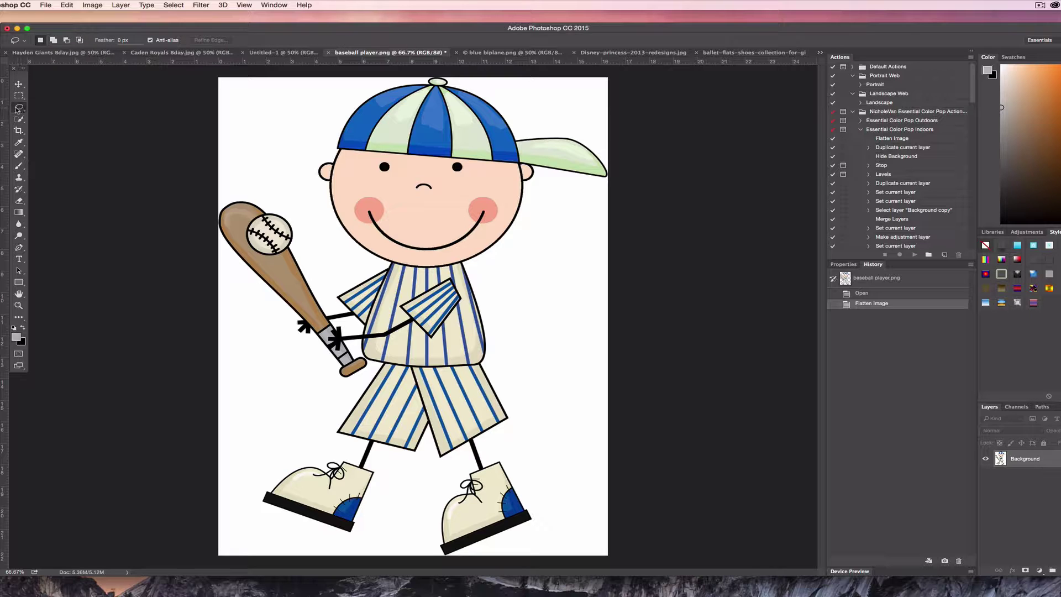
pyautogui.click(19, 109)
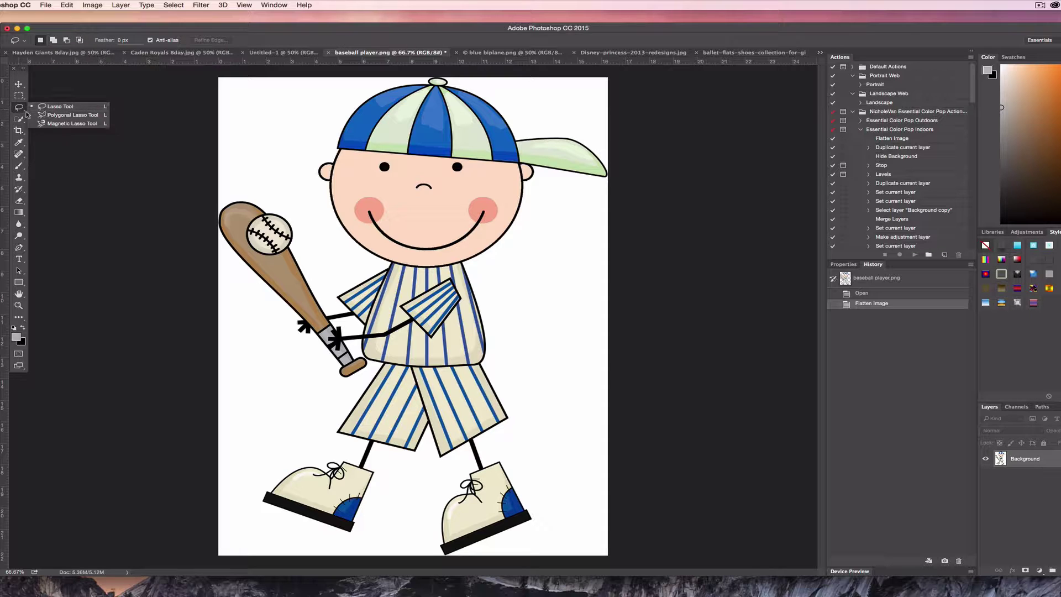
pyautogui.click(63, 124)
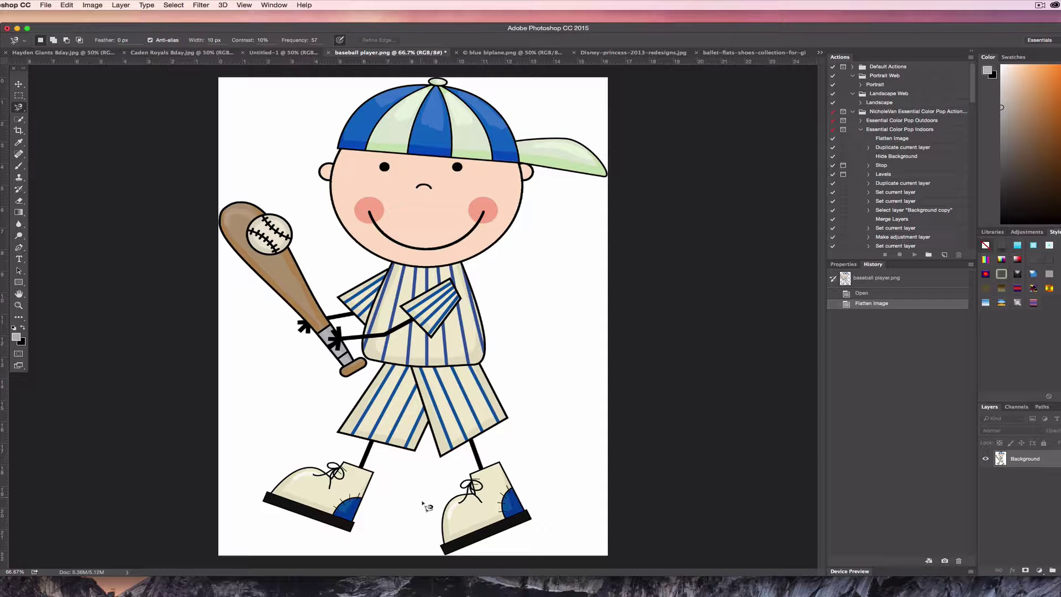
pyautogui.click(444, 549)
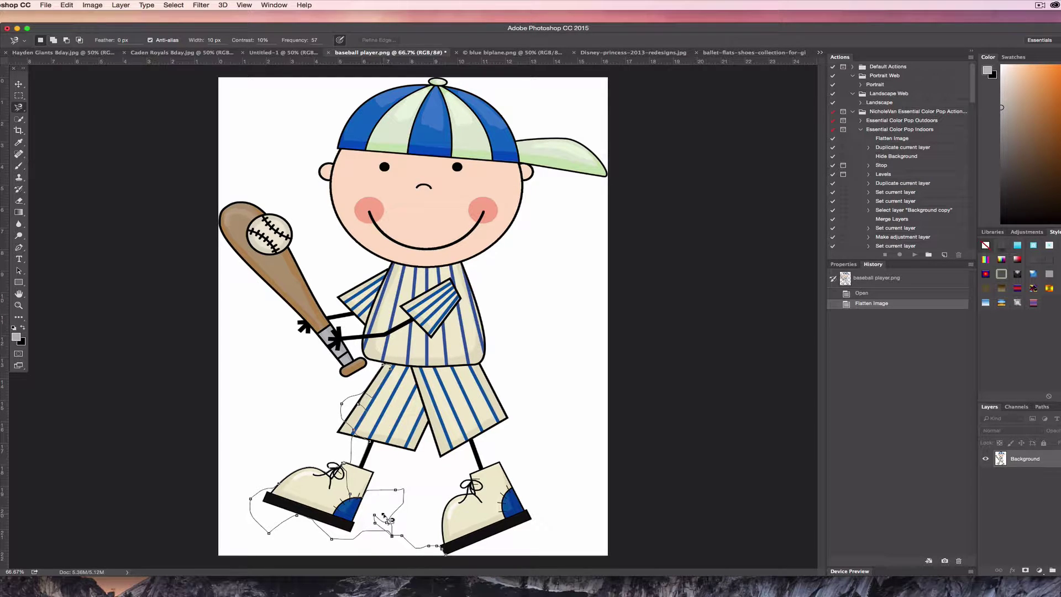
pyautogui.doubleClick(387, 519)
pyautogui.click(385, 517)
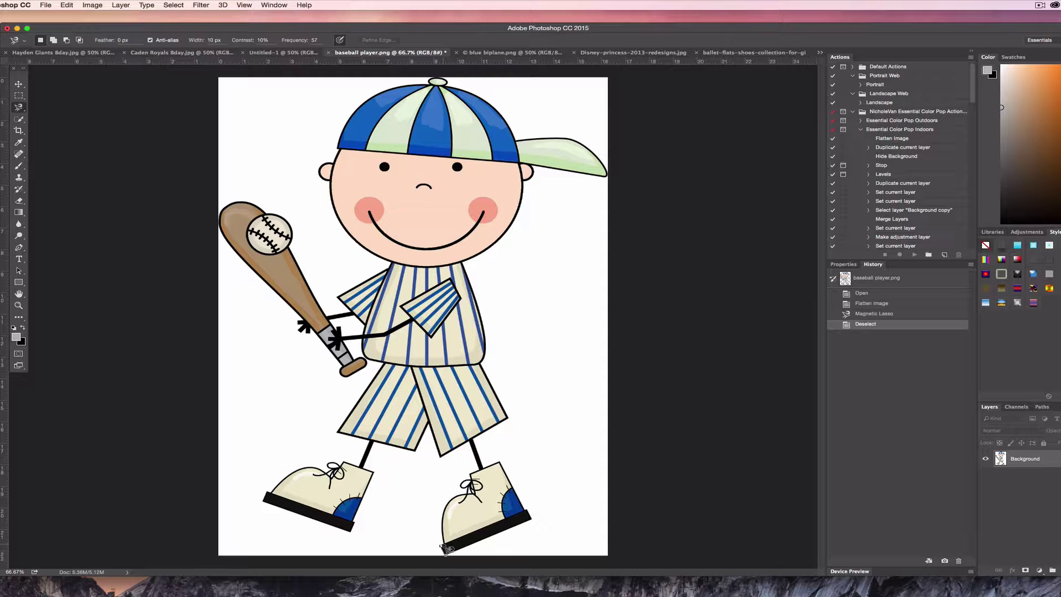
# - Select the entire baseball player by tracing its outline with the Magnetic Lasso, starting and closing at the sole of the right-hand shoe
pyautogui.click(445, 549)
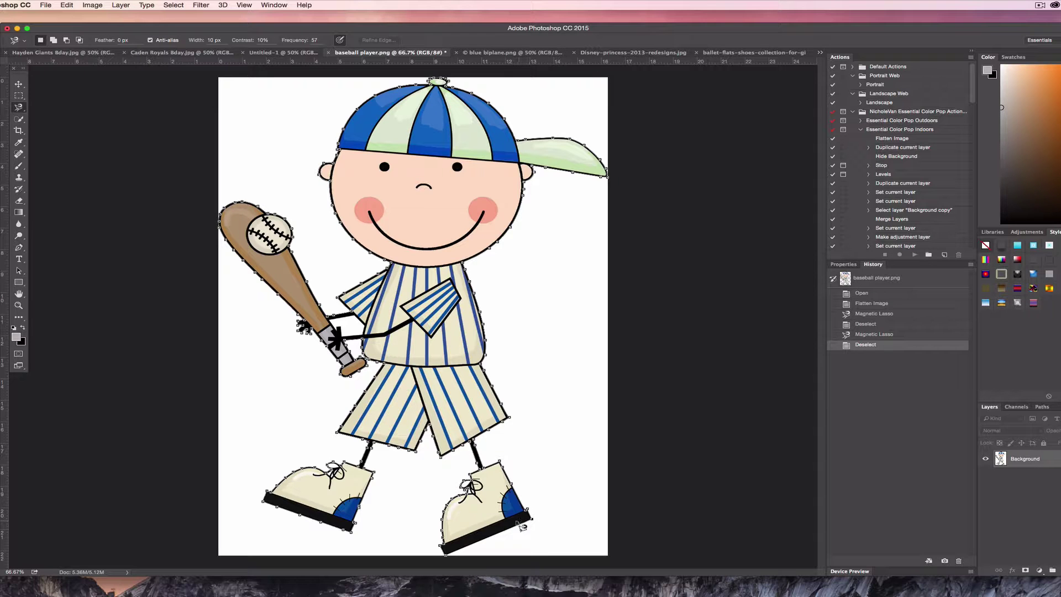
pyautogui.click(451, 560)
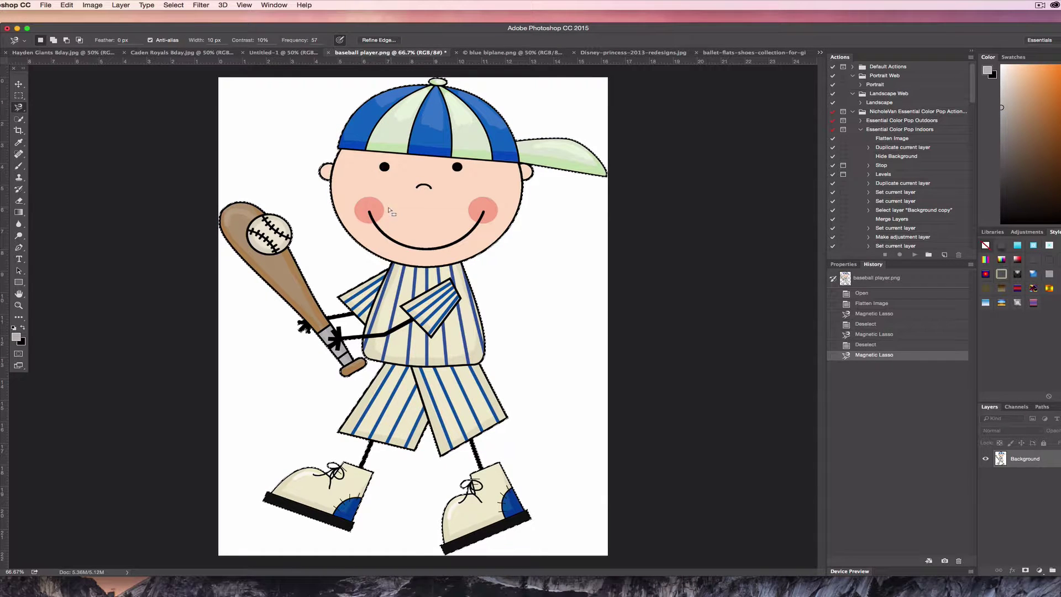
# - Move the selected baseball player into the Untitled-1 document and place it on the right half of the canvas
pyautogui.click(19, 85)
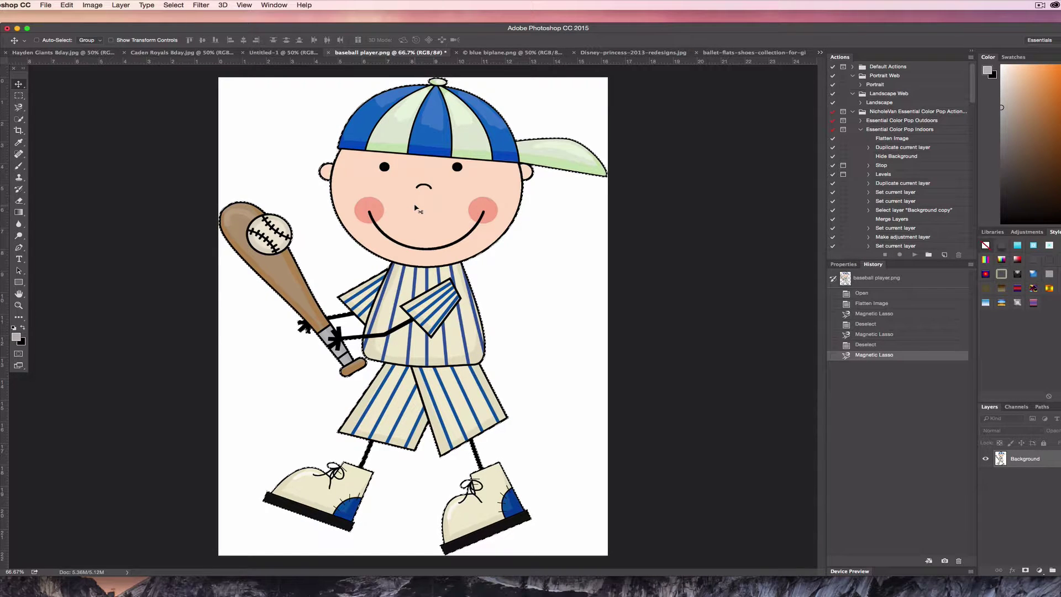
pyautogui.moveTo(416, 208)
pyautogui.mouseDown()
pyautogui.moveTo(332, 142)
pyautogui.moveTo(315, 143)
pyautogui.moveTo(271, 54)
pyautogui.mouseUp()
pyautogui.moveTo(315, 247); pyautogui.dragTo(539, 230)
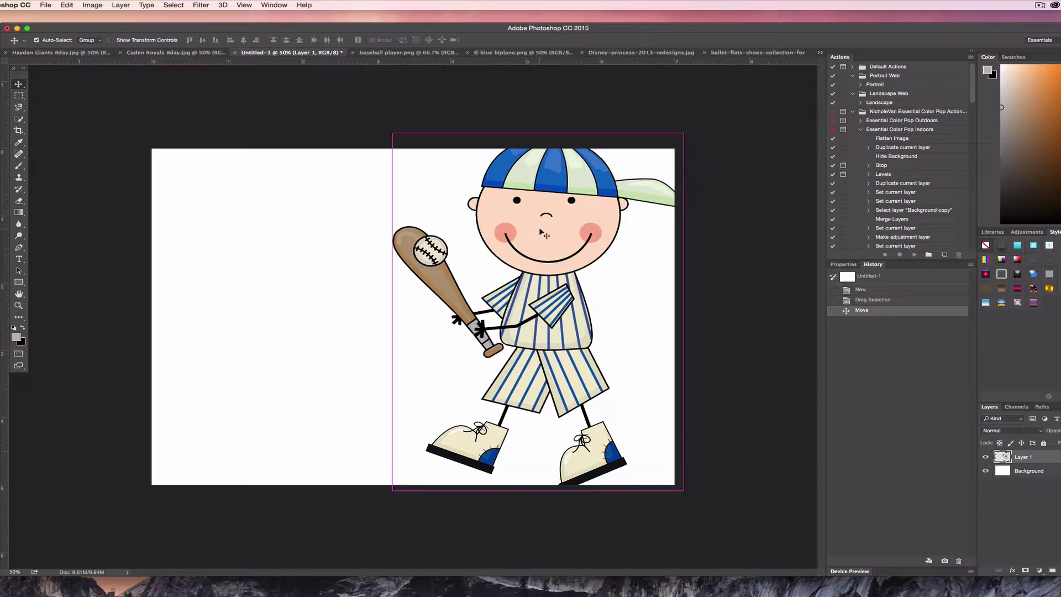
# - Scale the player down proportionally to about 84% and position it fully inside the right side of the canvas
pyautogui.press('super+t')
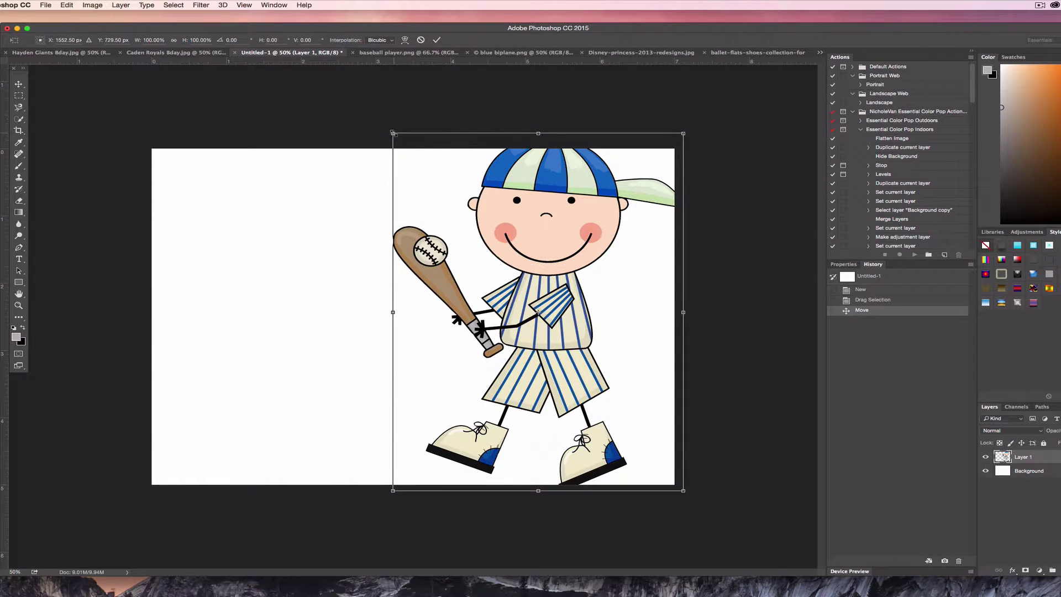
pyautogui.moveTo(393, 133); pyautogui.dragTo(439, 189)
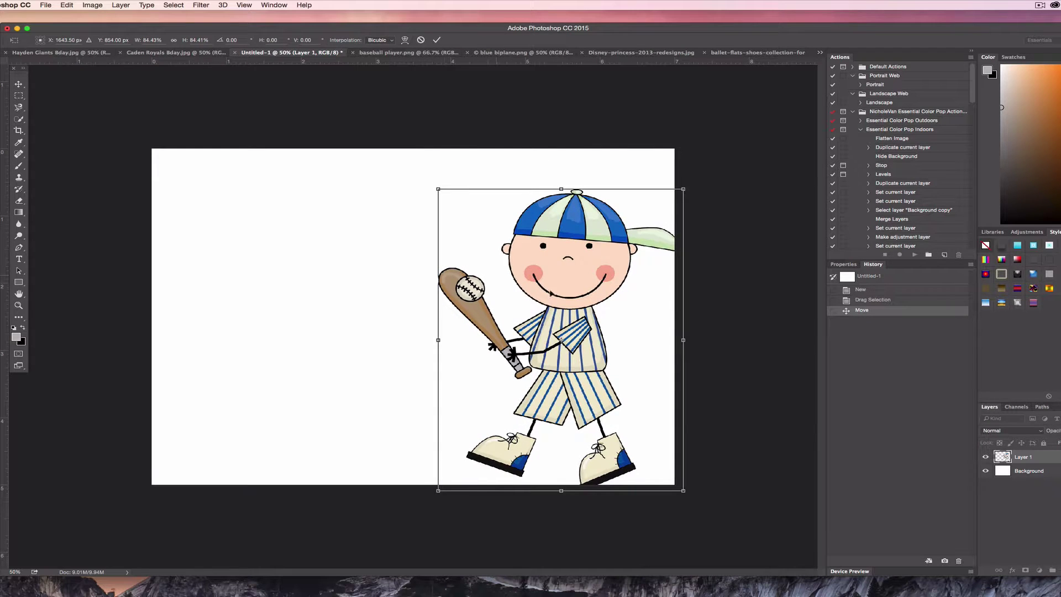
pyautogui.moveTo(550, 293); pyautogui.dragTo(528, 259)
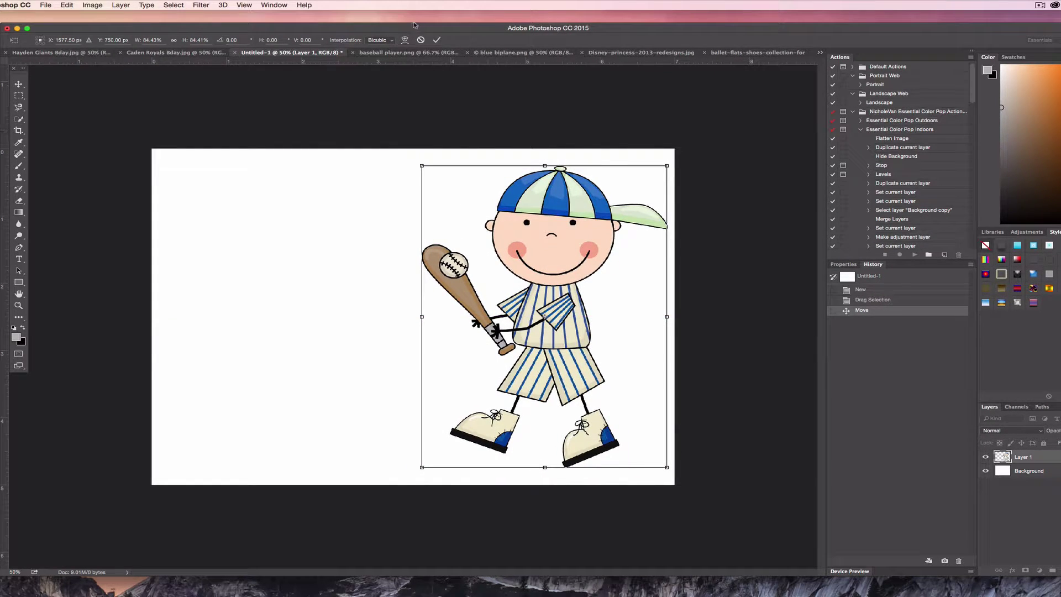
pyautogui.click(436, 40)
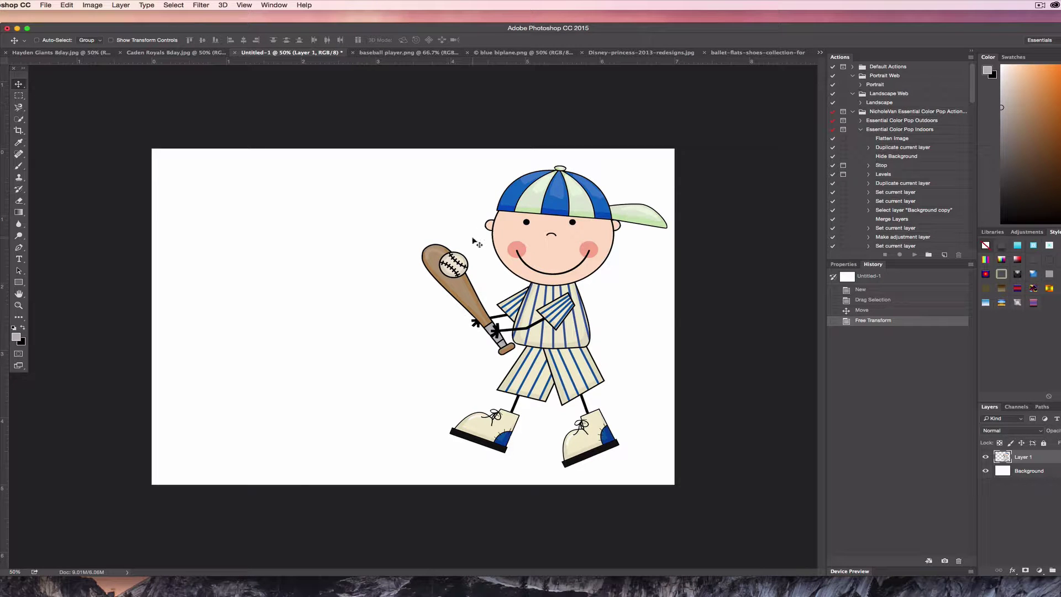
# - Fill the Background layer with black using the Paint Bucket
pyautogui.click(1034, 472)
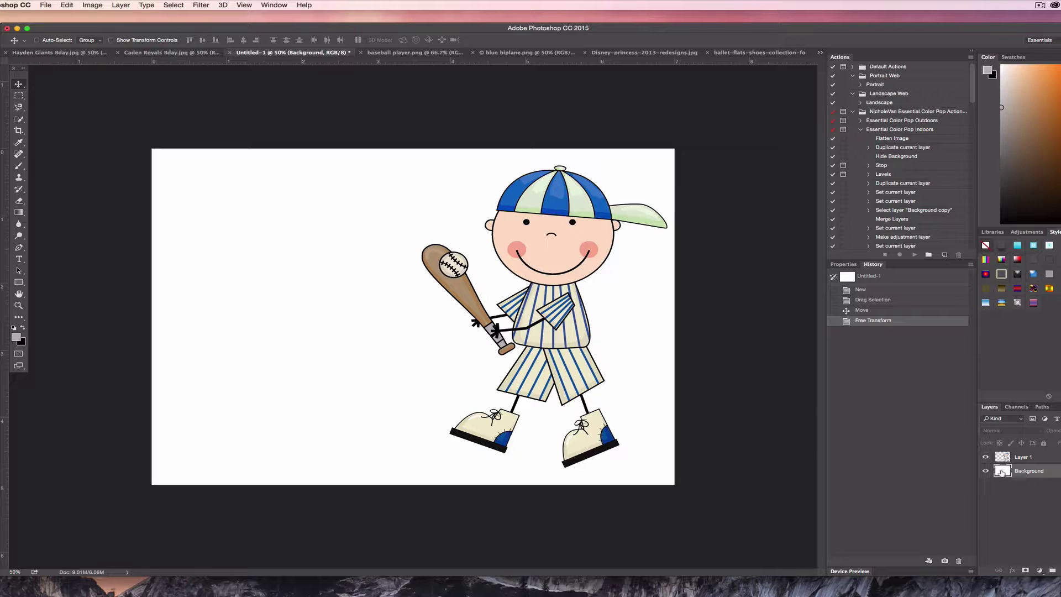
pyautogui.click(23, 329)
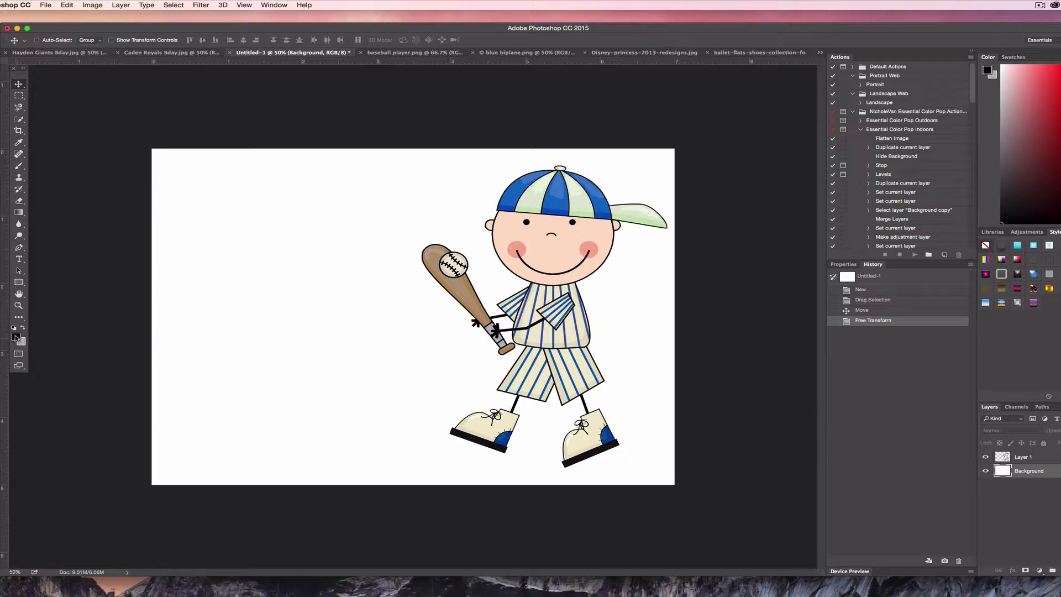
pyautogui.click(20, 214)
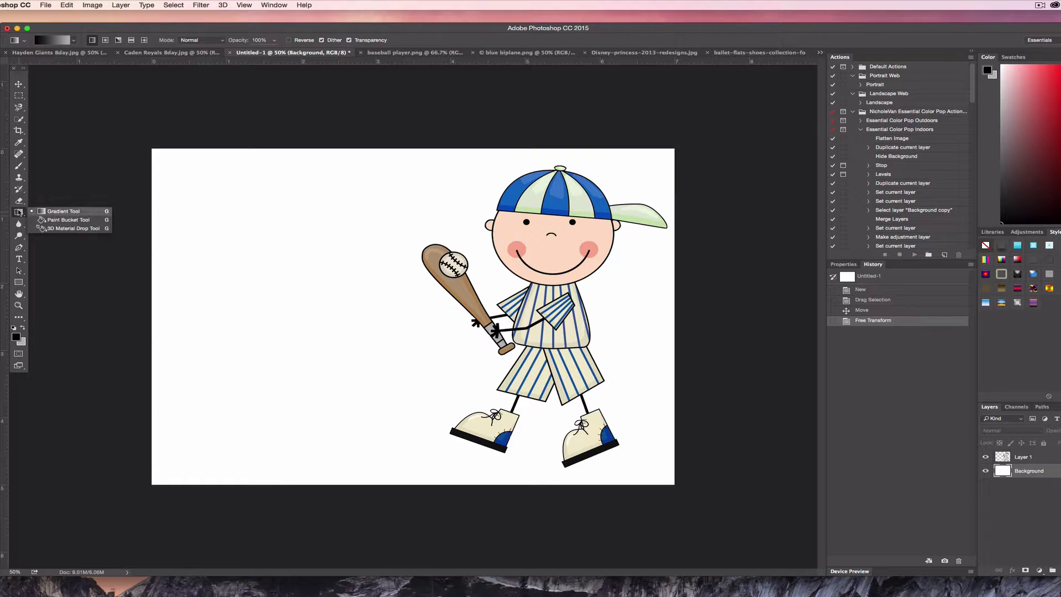
pyautogui.click(65, 220)
pyautogui.click(208, 266)
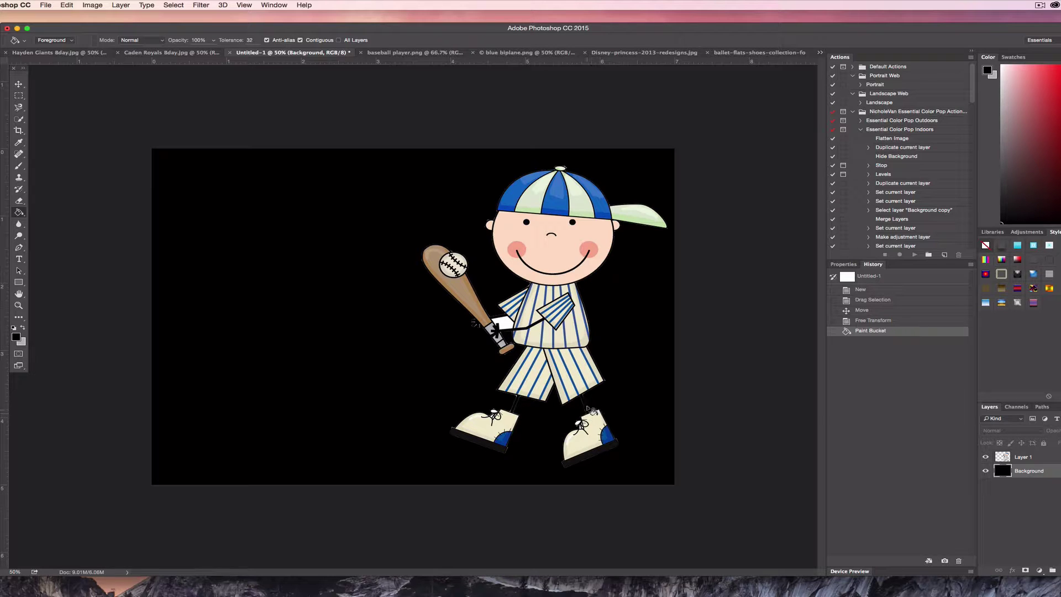
# - Change the foreground color to dark gray and refill the Background layer with it
pyautogui.click(16, 337)
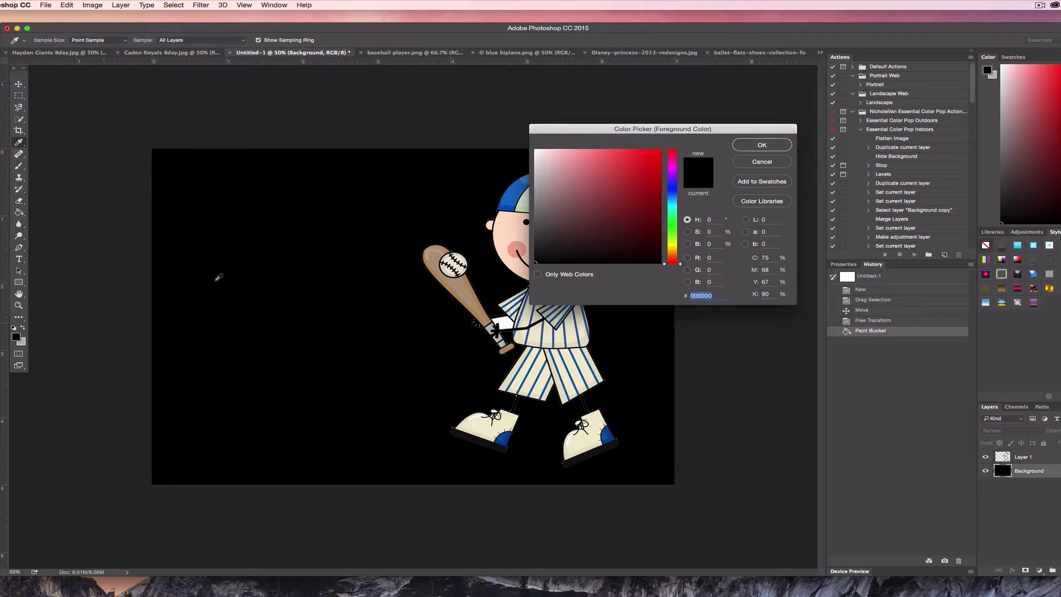
pyautogui.click(535, 225)
pyautogui.click(761, 145)
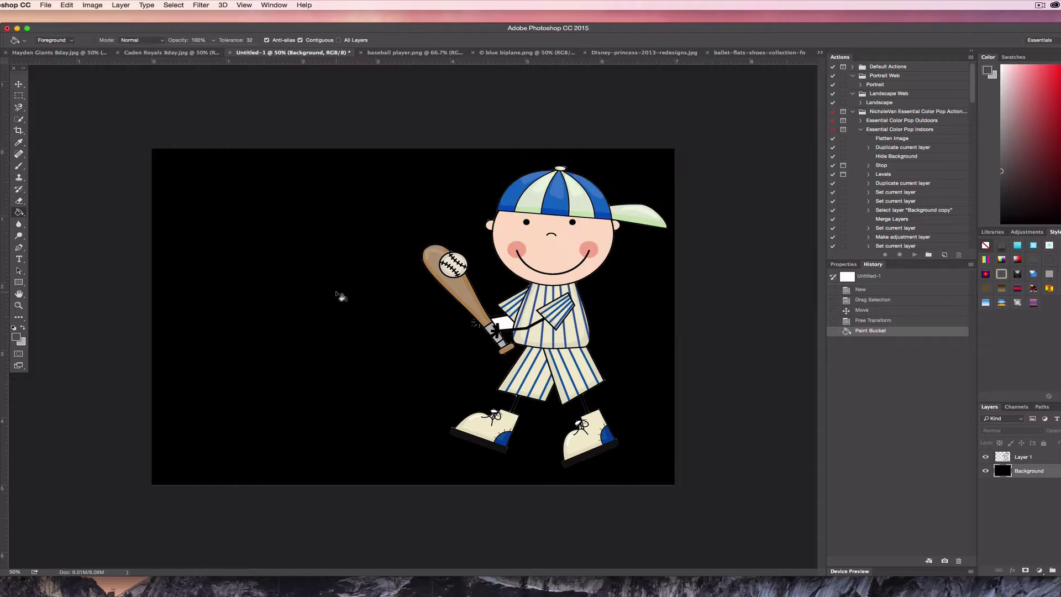
pyautogui.click(339, 297)
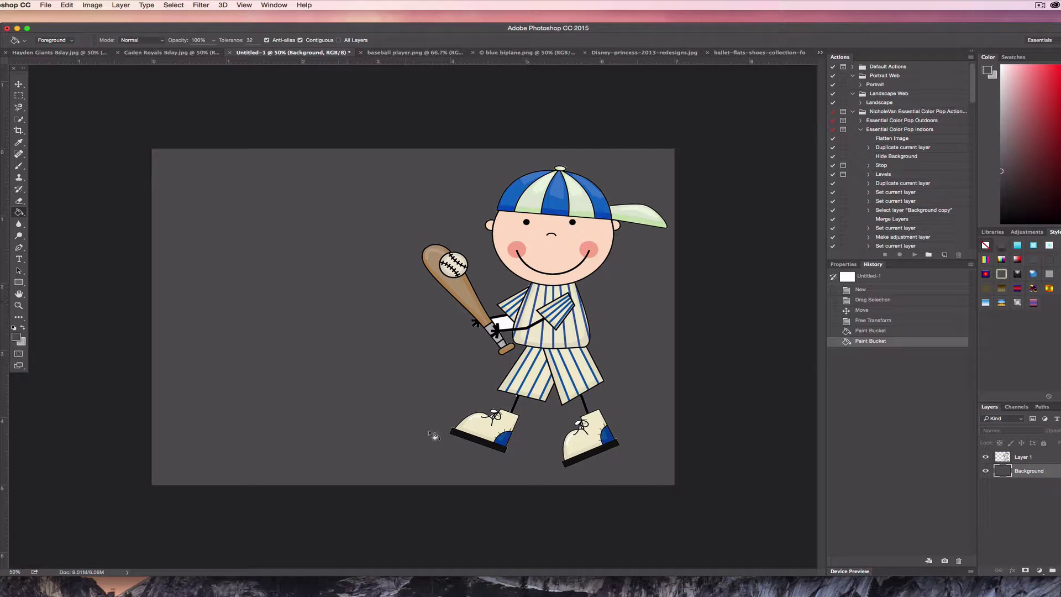
# - On Layer 1, fill the leftover white areas between the player's arms and in the left-hand shoe's lace loops with the dark gray
pyautogui.click(1041, 459)
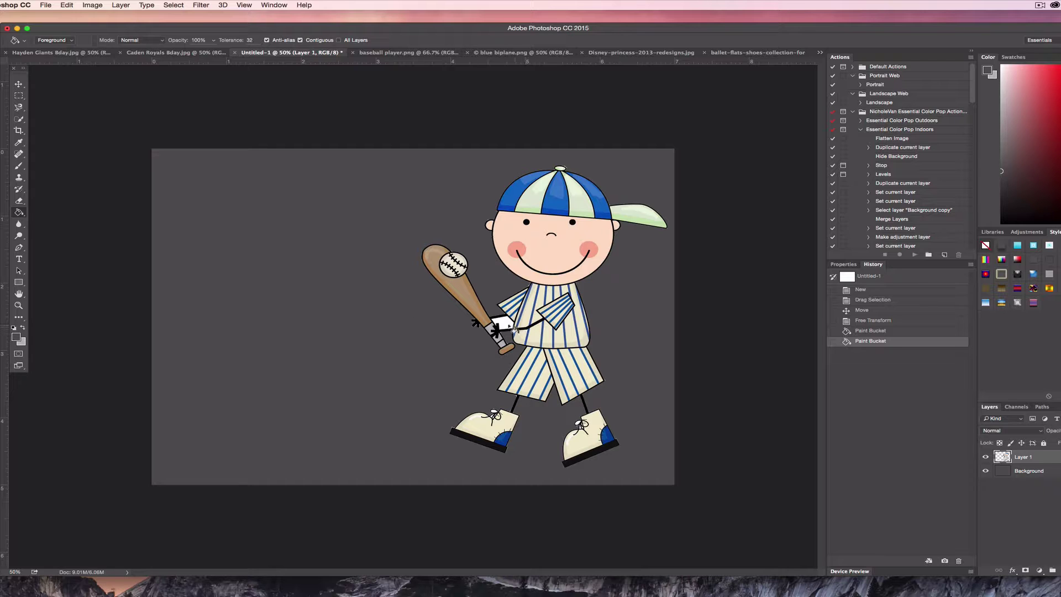
pyautogui.click(503, 324)
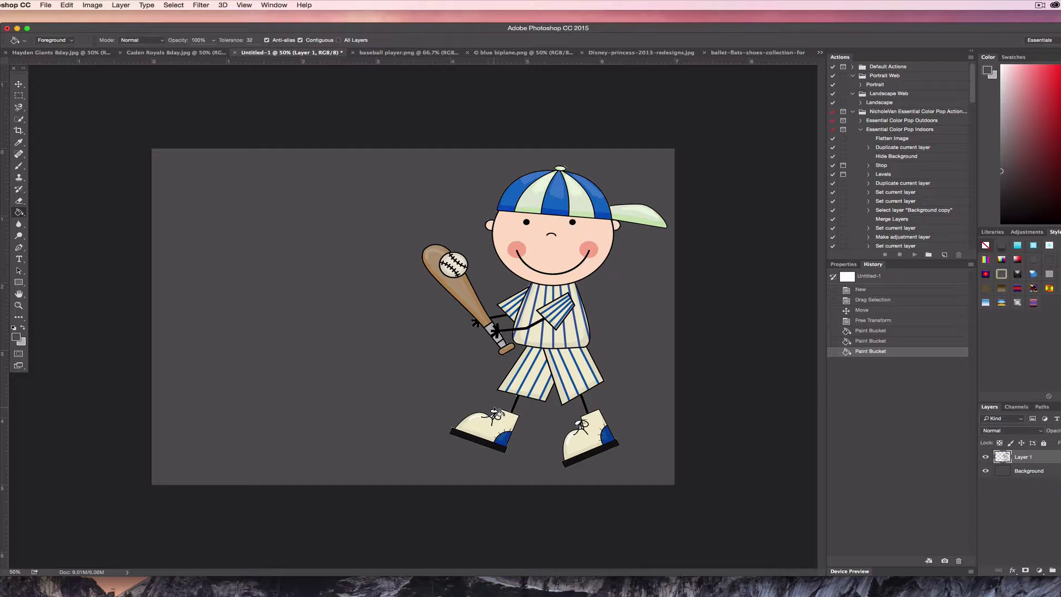
pyautogui.press('super+equal')
pyautogui.press('super+equal')
pyautogui.scroll(-5, 500, 414)
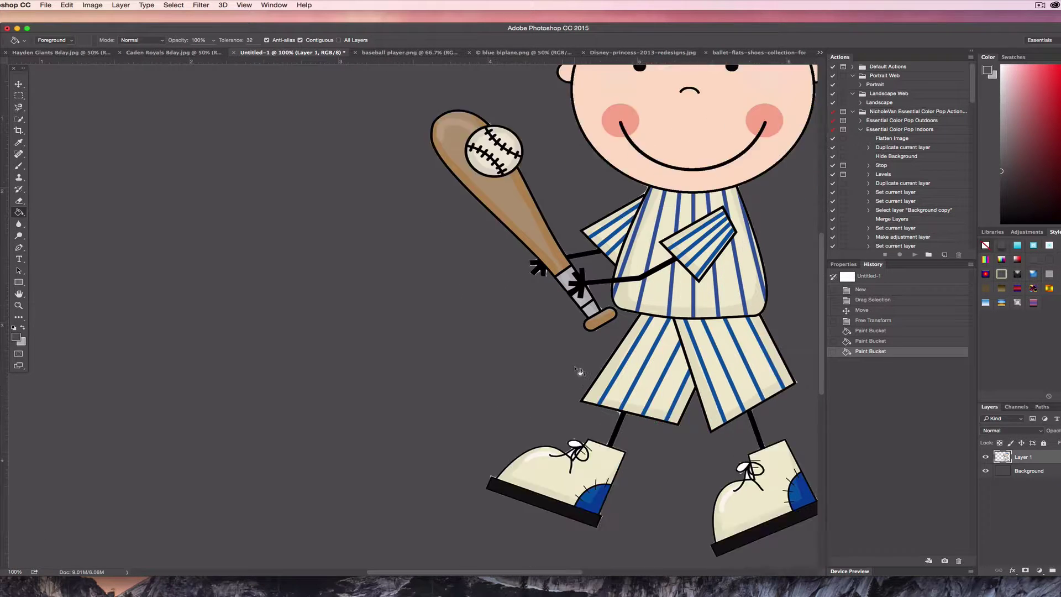
pyautogui.click(578, 283)
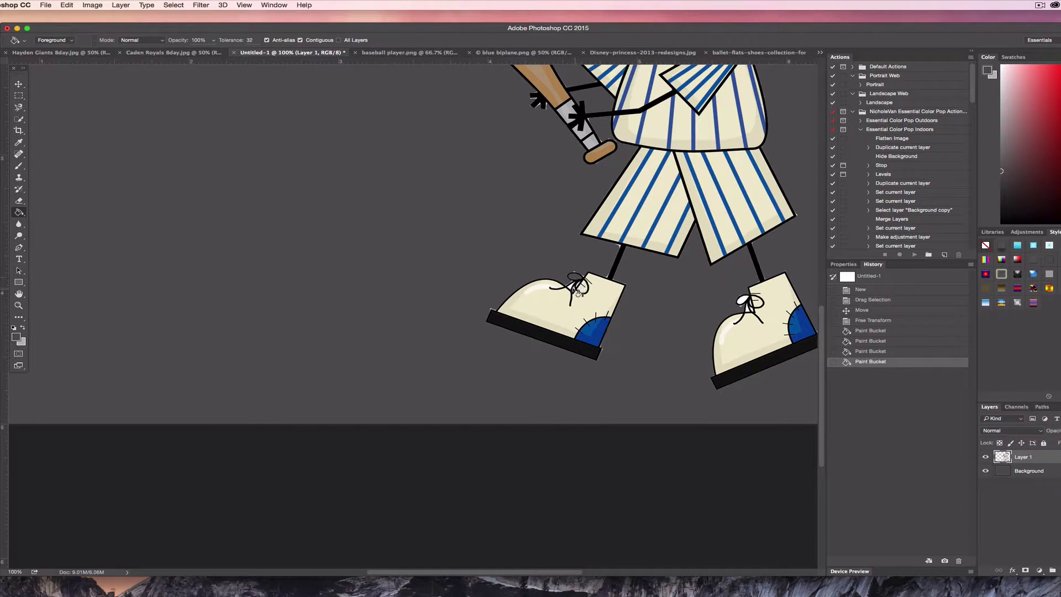
pyautogui.click(575, 290)
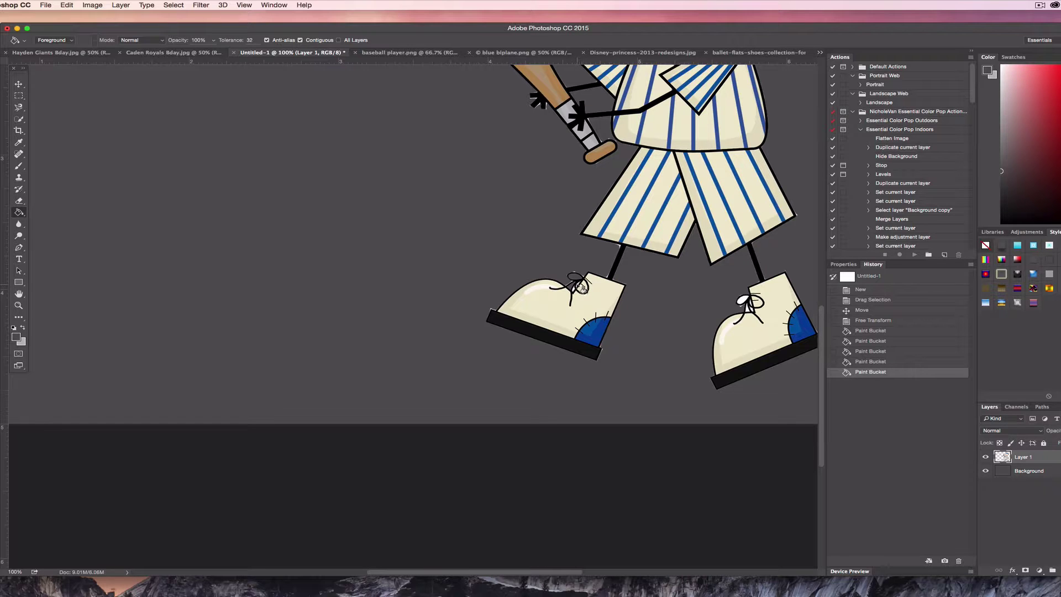
pyautogui.click(580, 293)
pyautogui.click(578, 291)
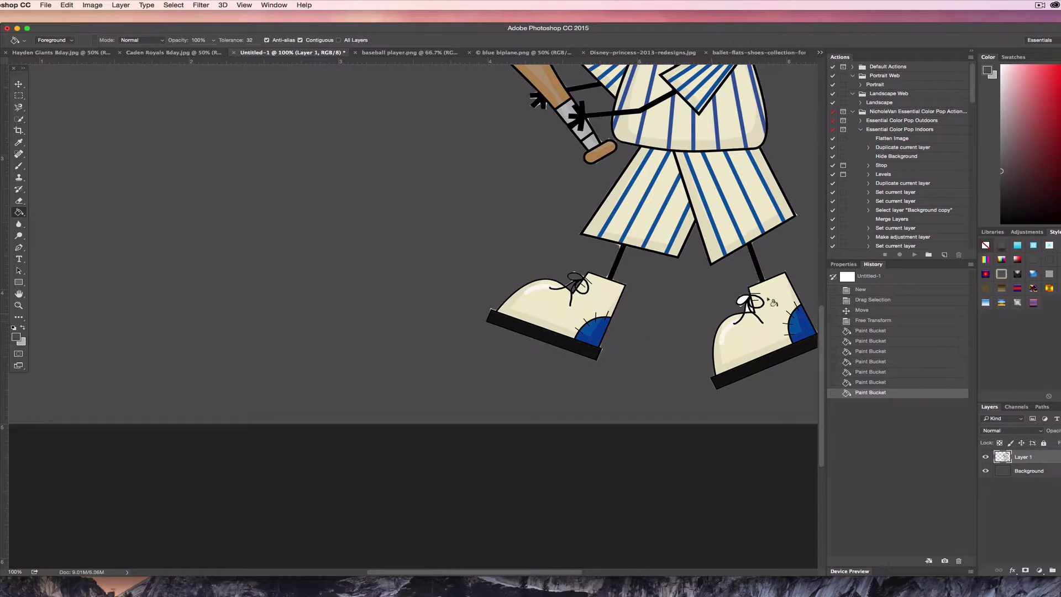
# - Fill the leftover white areas inside the right-hand shoe's lace loops with the same dark gray
pyautogui.click(747, 304)
pyautogui.click(753, 311)
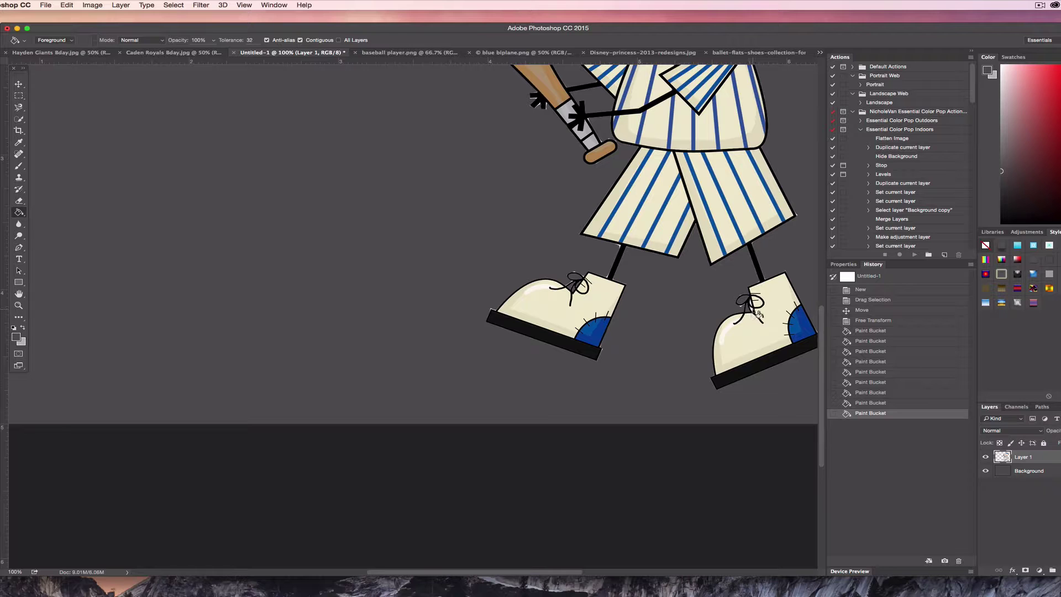
pyautogui.click(757, 308)
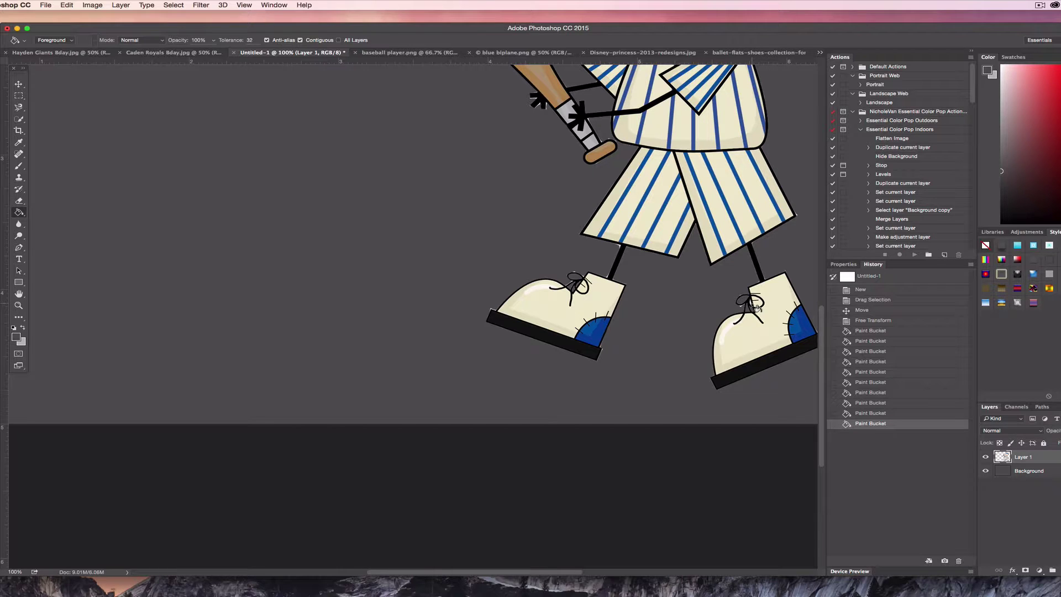
pyautogui.click(755, 308)
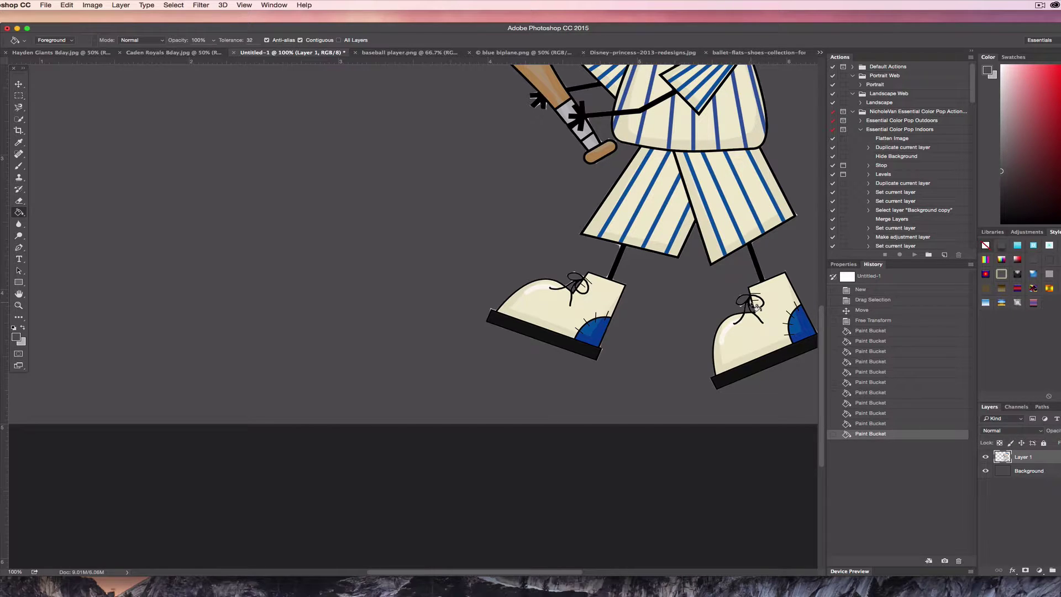
pyautogui.click(756, 307)
pyautogui.click(755, 307)
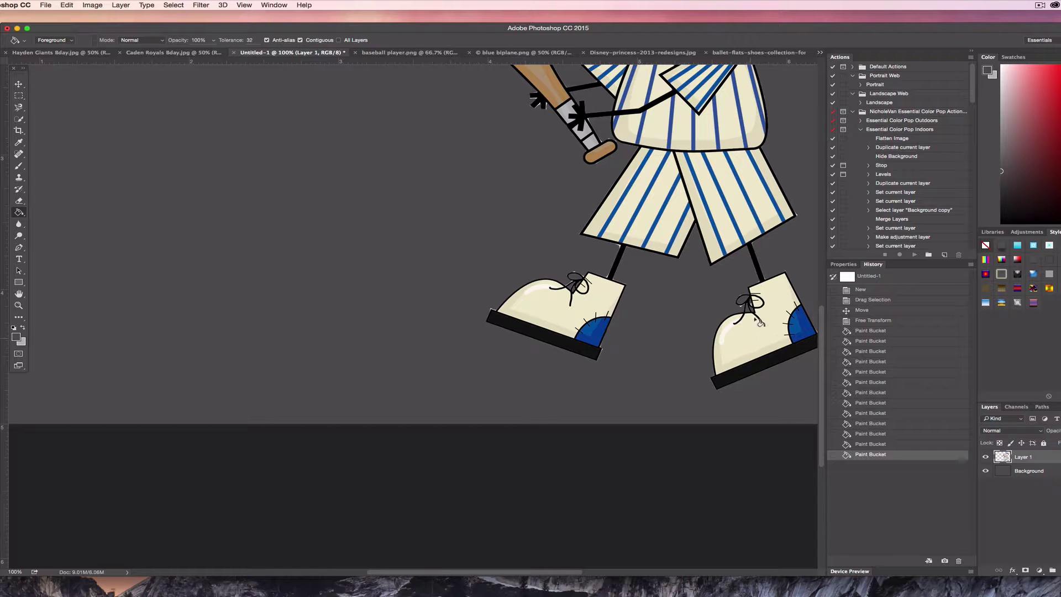
pyautogui.click(757, 309)
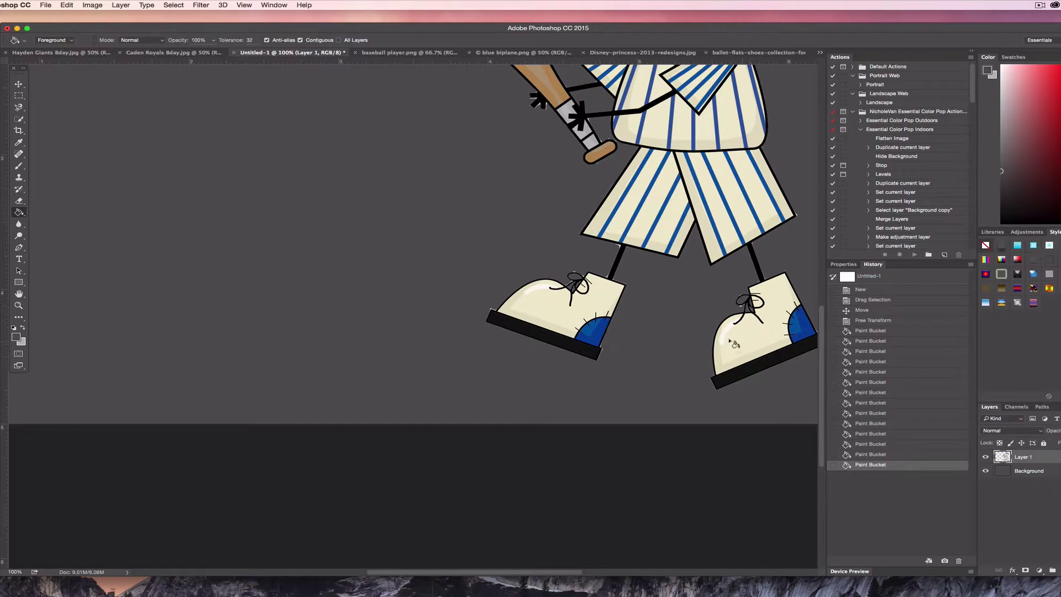
# - Inspect the rest of the player's cutout from cap to shoes for remaining white areas
pyautogui.scroll(3, 642, 329)
pyautogui.scroll(10, 642, 330)
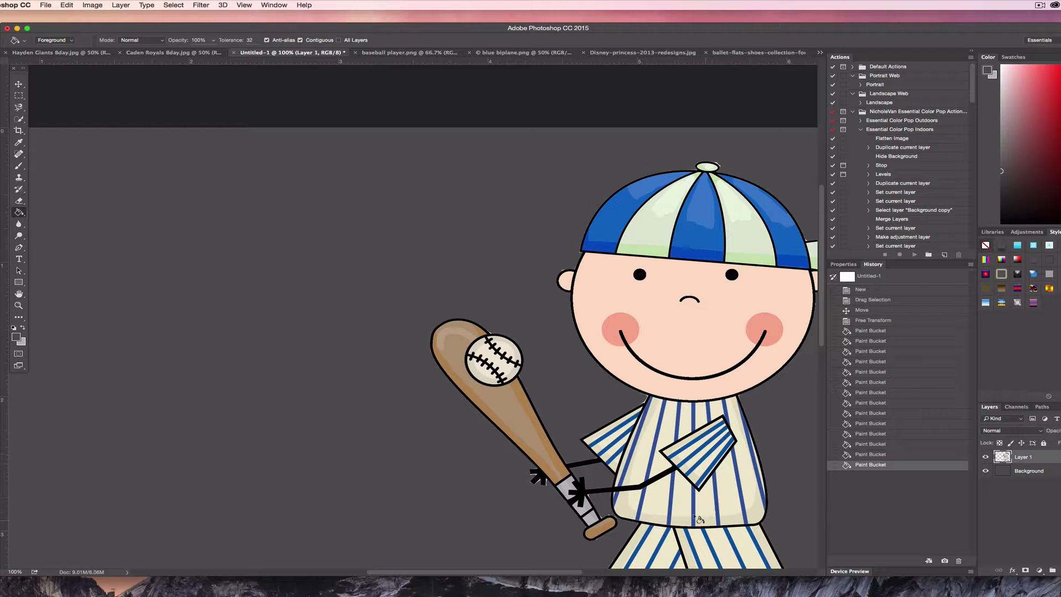
pyautogui.scroll(-3, 675, 411)
pyautogui.scroll(-9, 675, 411)
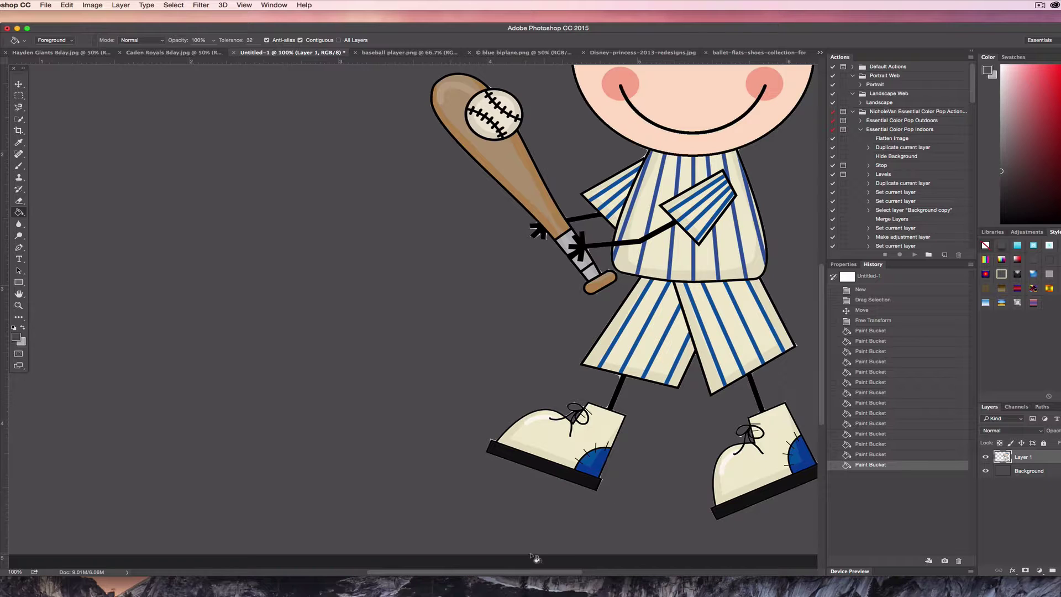
pyautogui.moveTo(523, 575); pyautogui.dragTo(554, 575)
pyautogui.scroll(9, 516, 443)
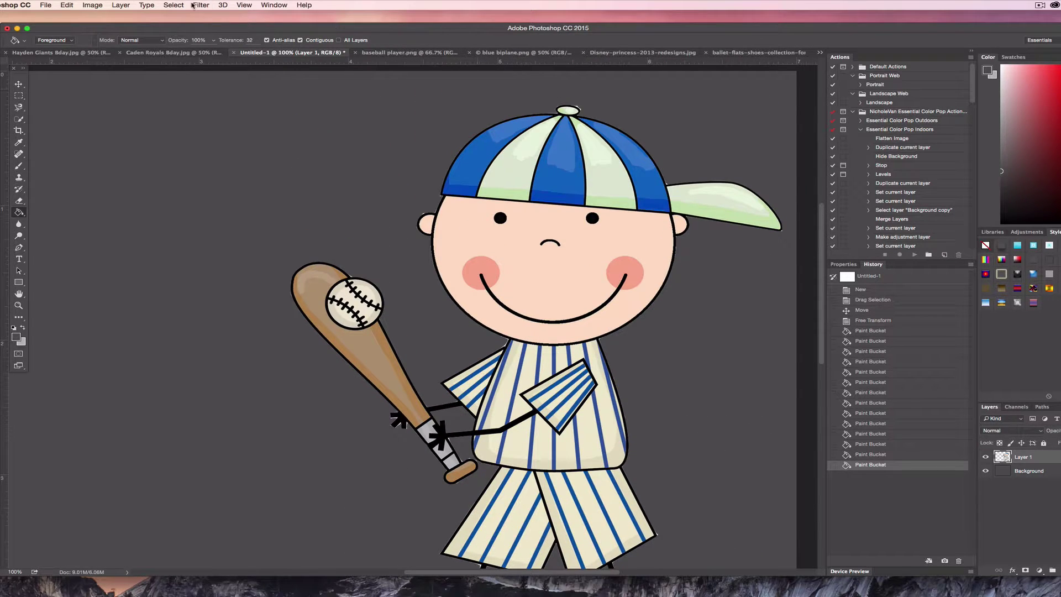
# - Defringe the player's layer with a width of 1 pixel
pyautogui.click(121, 5)
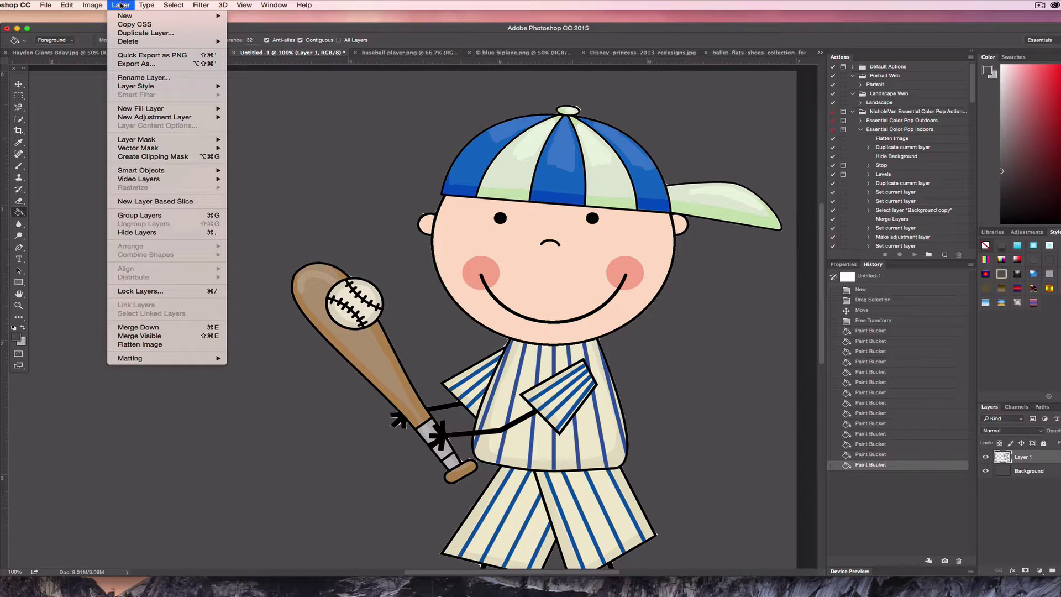
pyautogui.moveTo(130, 362)
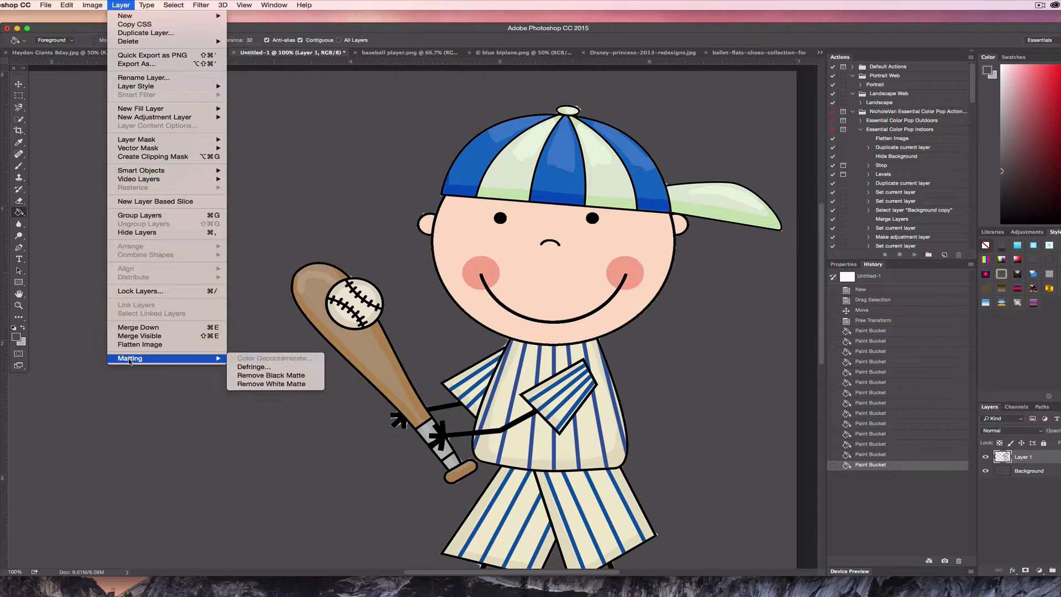
pyautogui.click(251, 368)
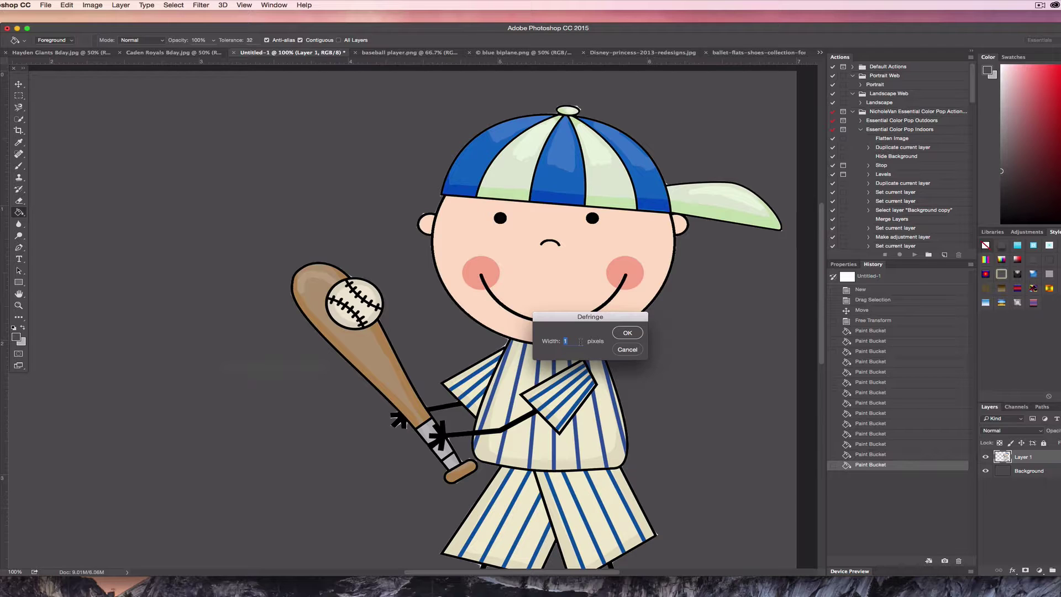
pyautogui.click(626, 332)
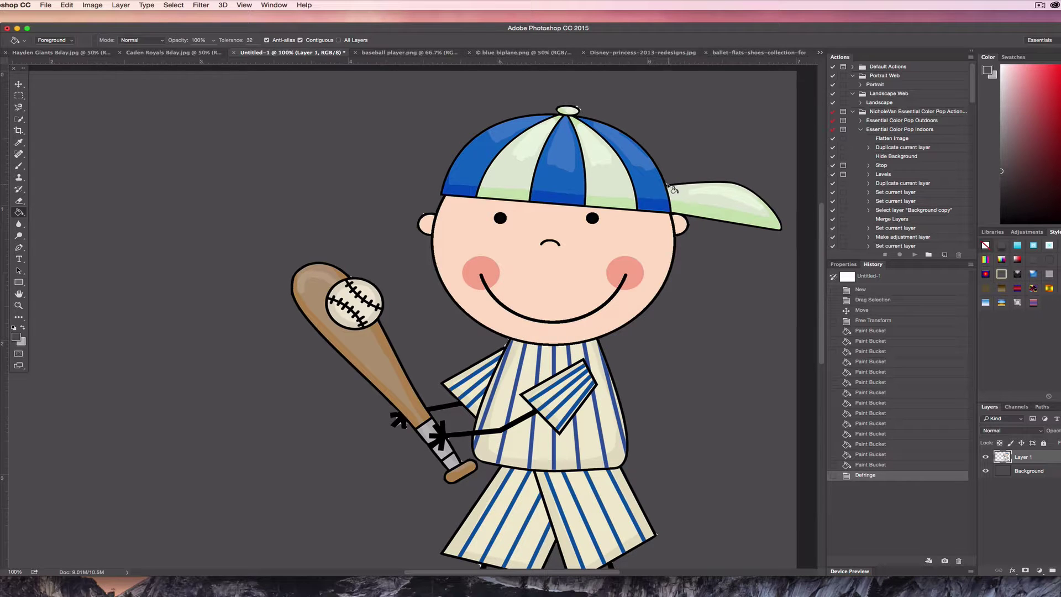
# - Compare the player's outline before and after the Defringe, keeping it applied, and examine the figure down to the shoes
pyautogui.click(870, 465)
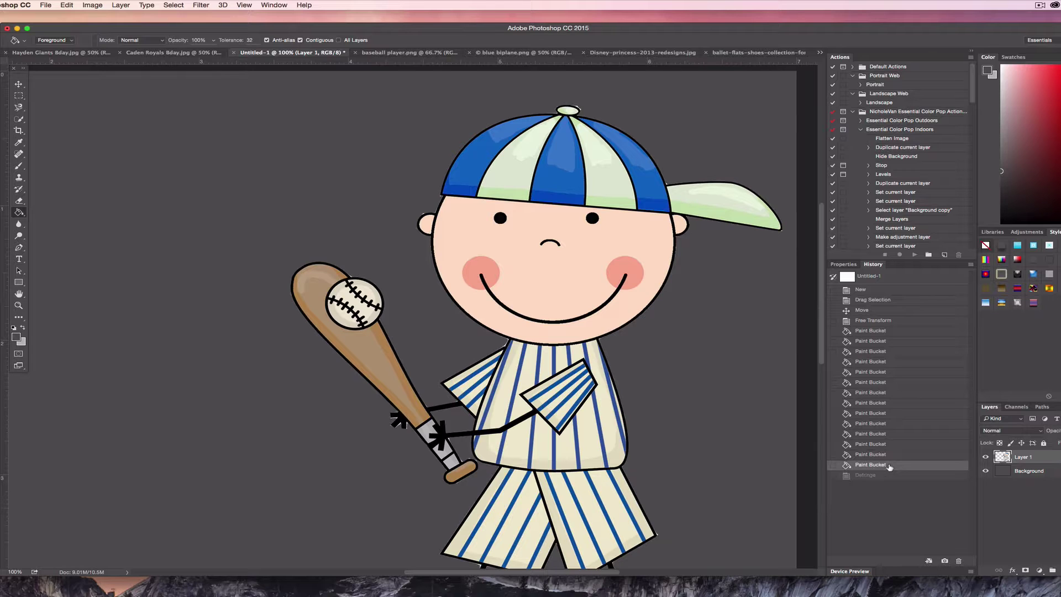
pyautogui.click(892, 477)
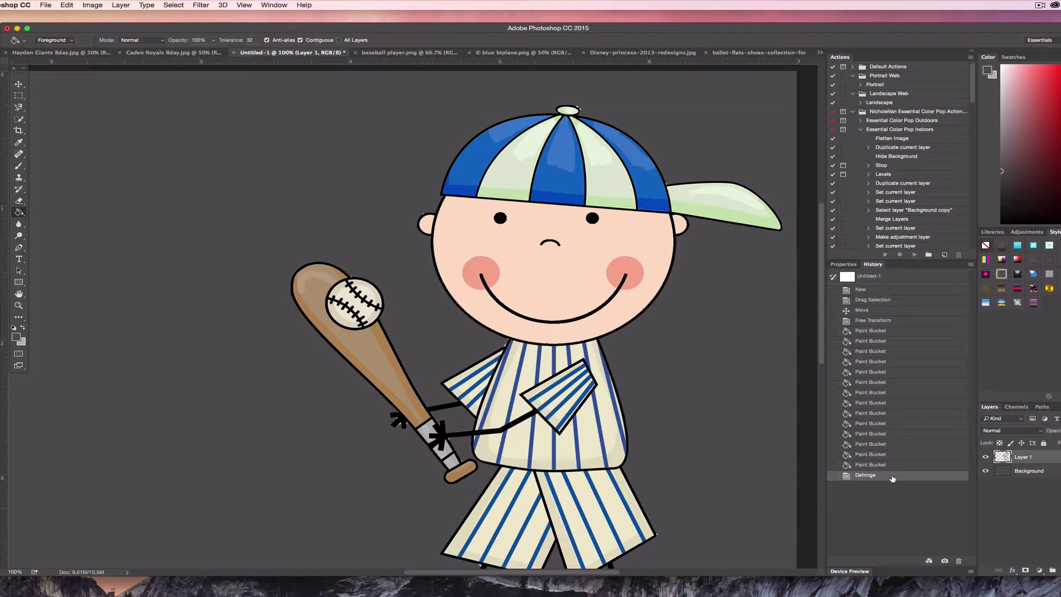
pyautogui.click(891, 466)
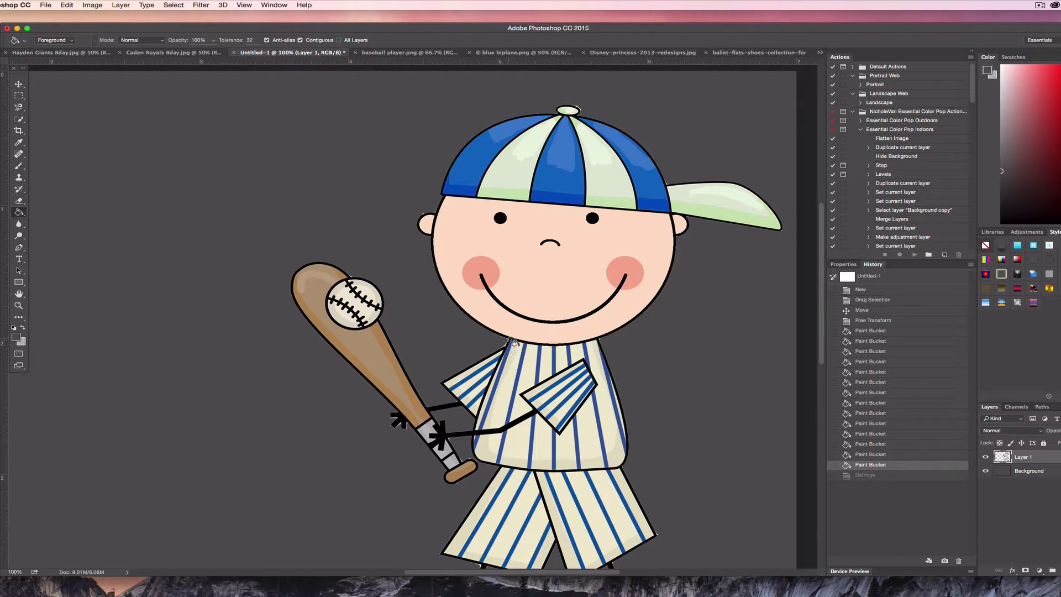
pyautogui.click(874, 477)
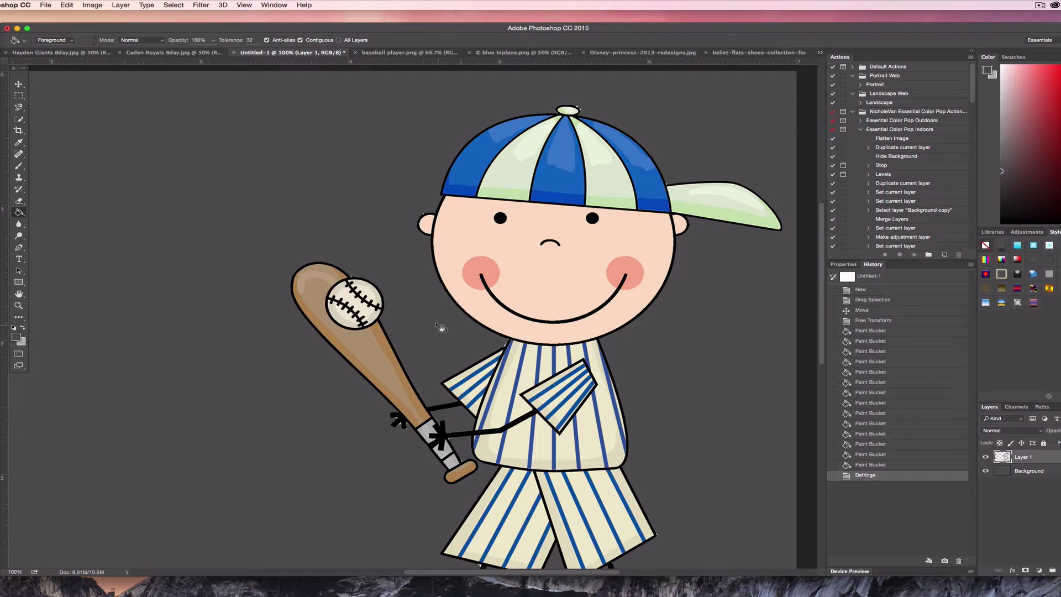
pyautogui.scroll(-5, 563, 426)
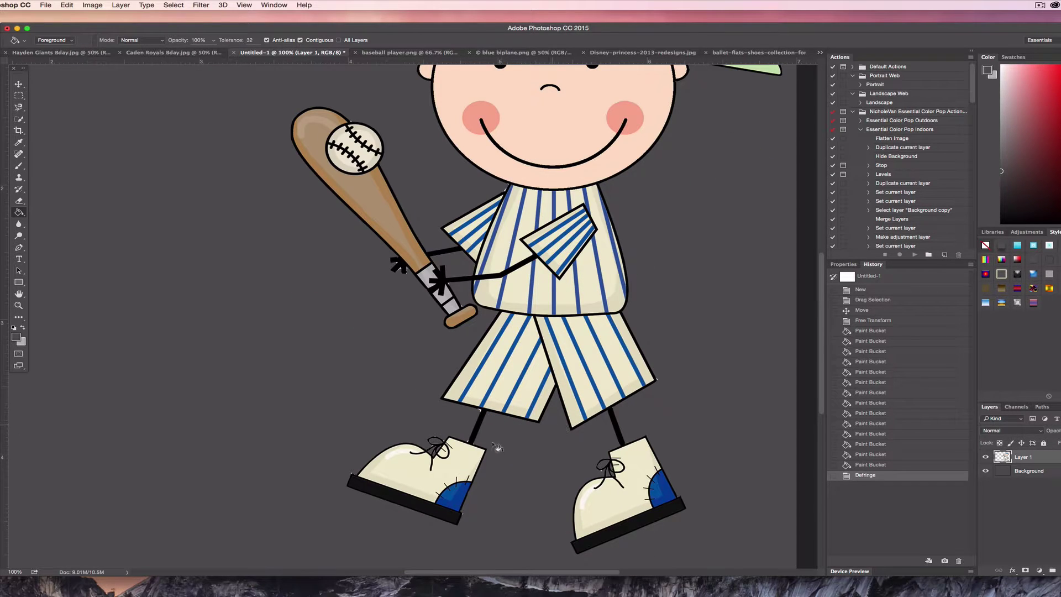
pyautogui.scroll(5, 524, 446)
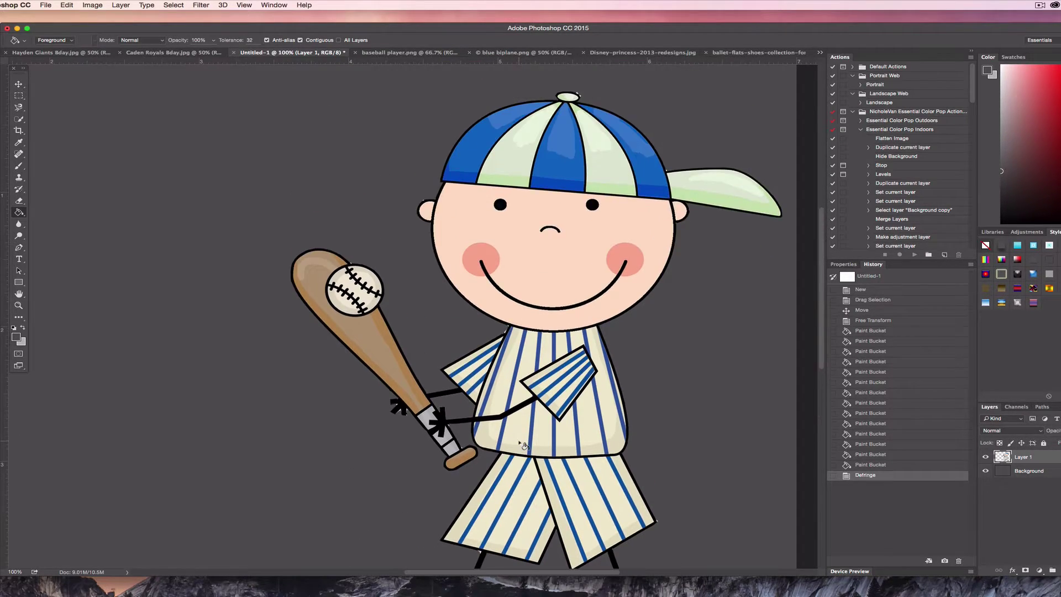
# - Set up the standard Eraser with a much smaller round brush at 100% hardness
pyautogui.click(19, 201)
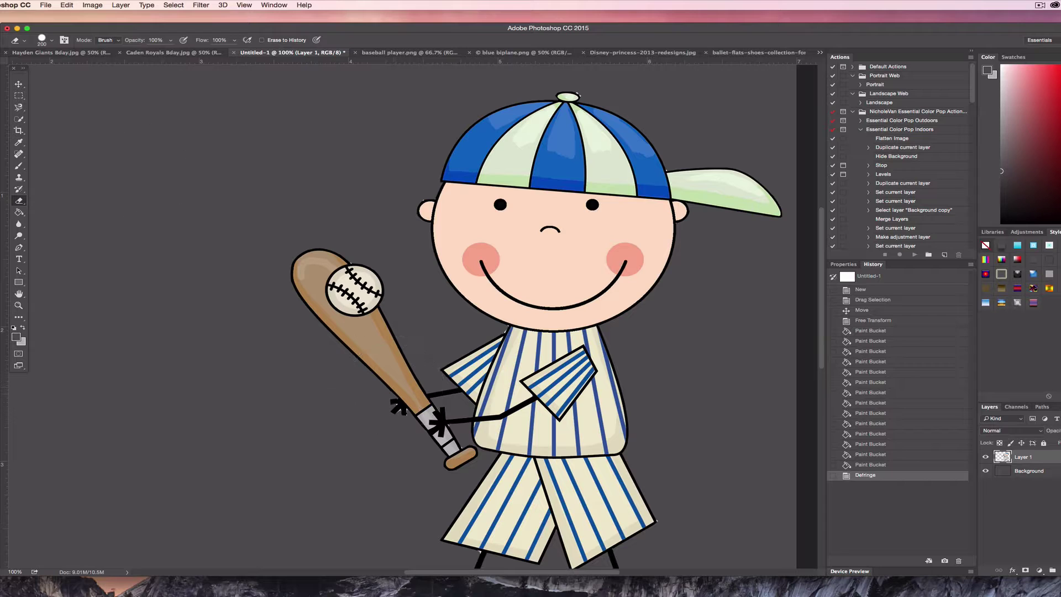
pyautogui.rightClick(19, 201)
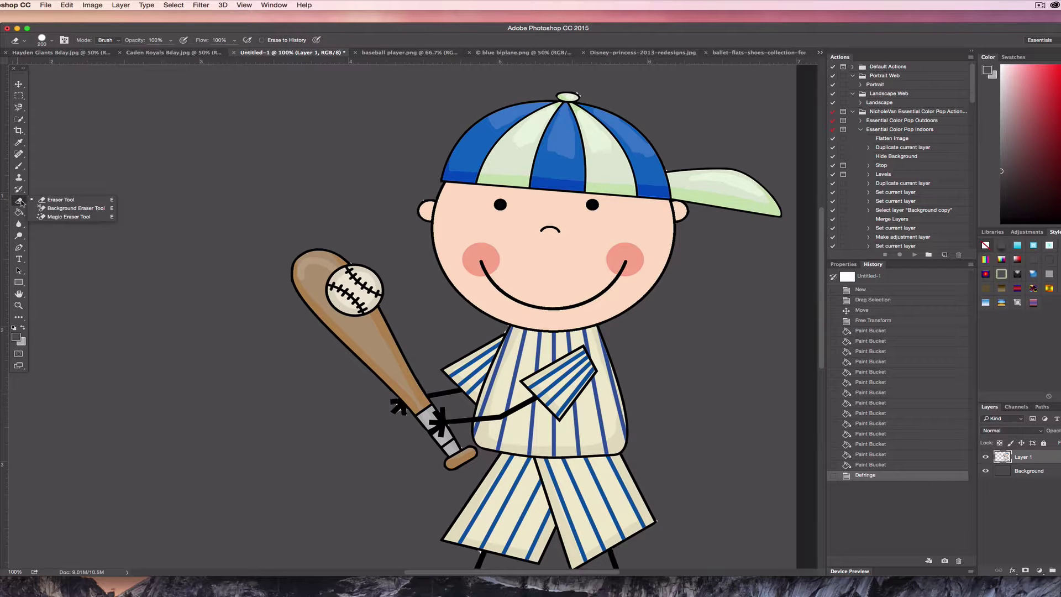
pyautogui.click(21, 202)
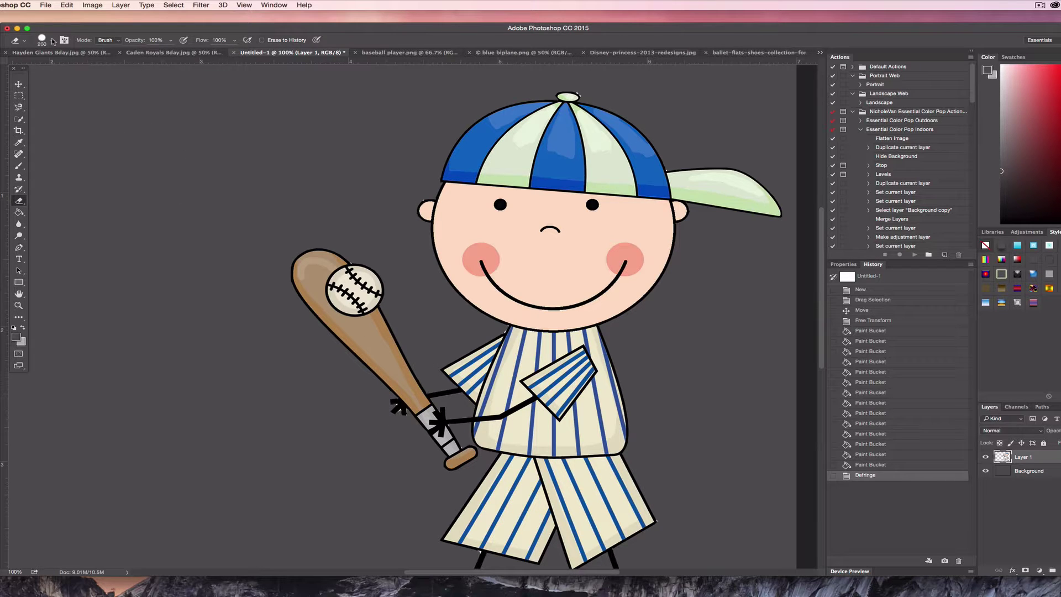
pyautogui.click(50, 41)
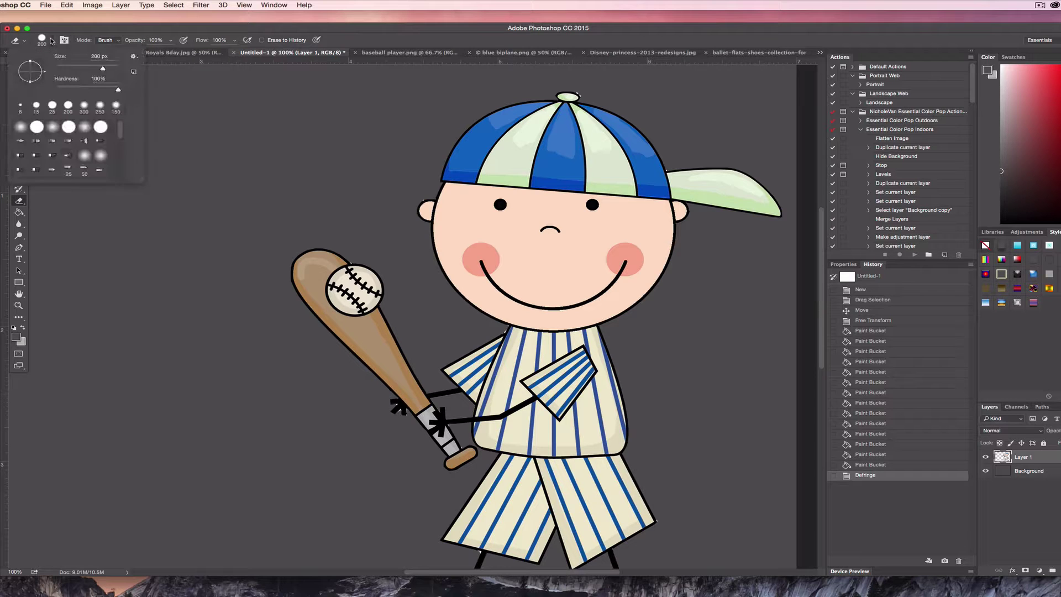
pyautogui.click(120, 90)
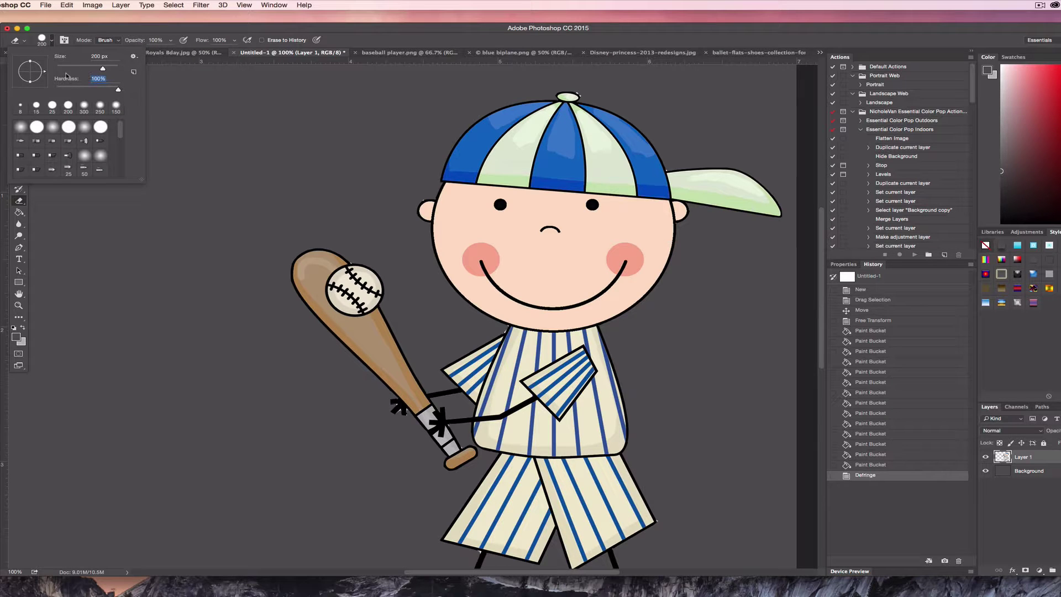
pyautogui.click(53, 43)
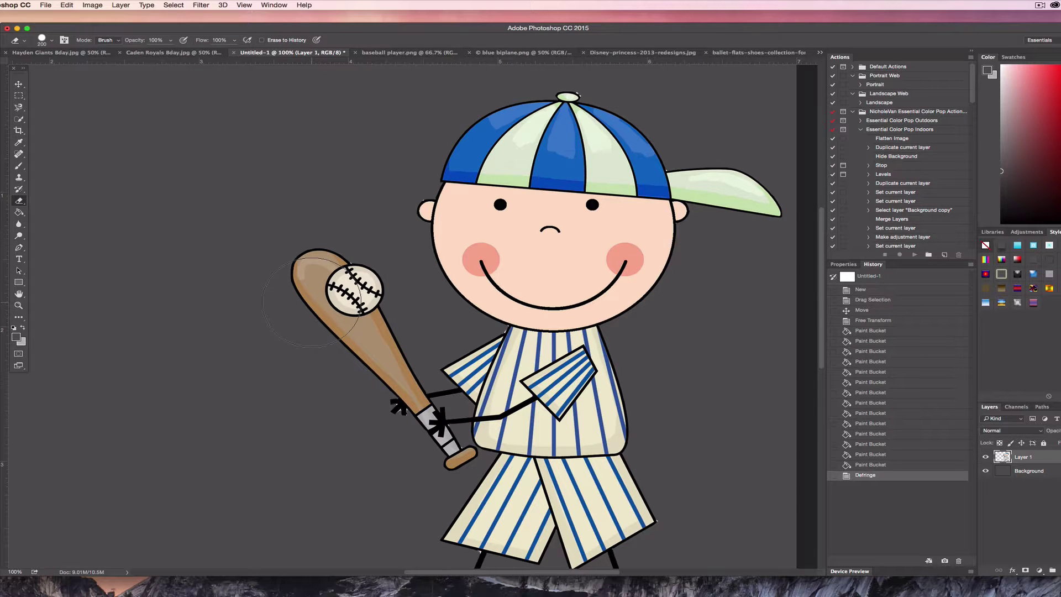
pyautogui.click(53, 42)
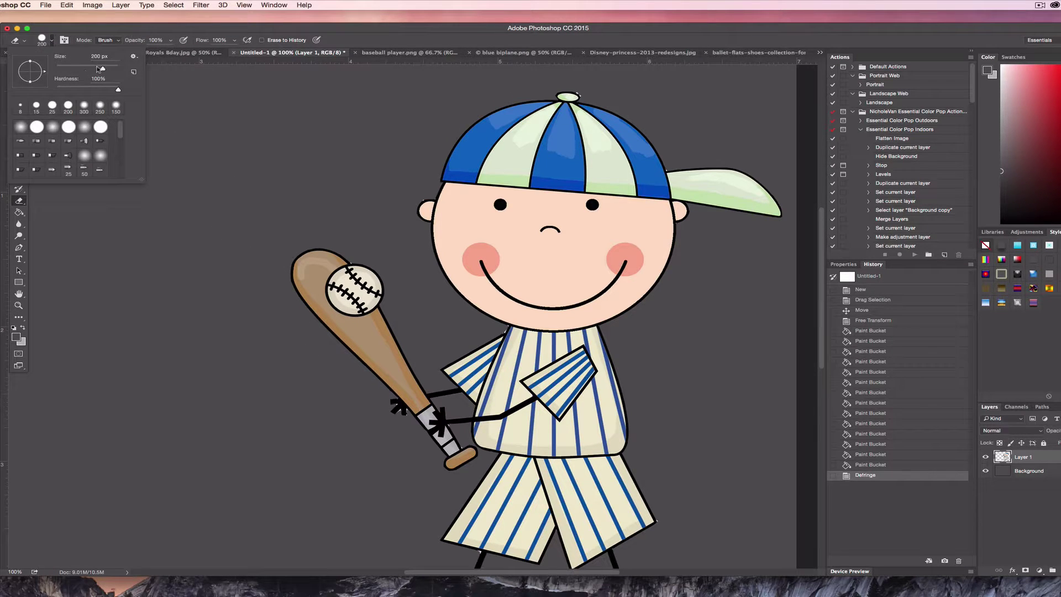
pyautogui.moveTo(98, 69); pyautogui.dragTo(73, 68)
pyautogui.click(52, 43)
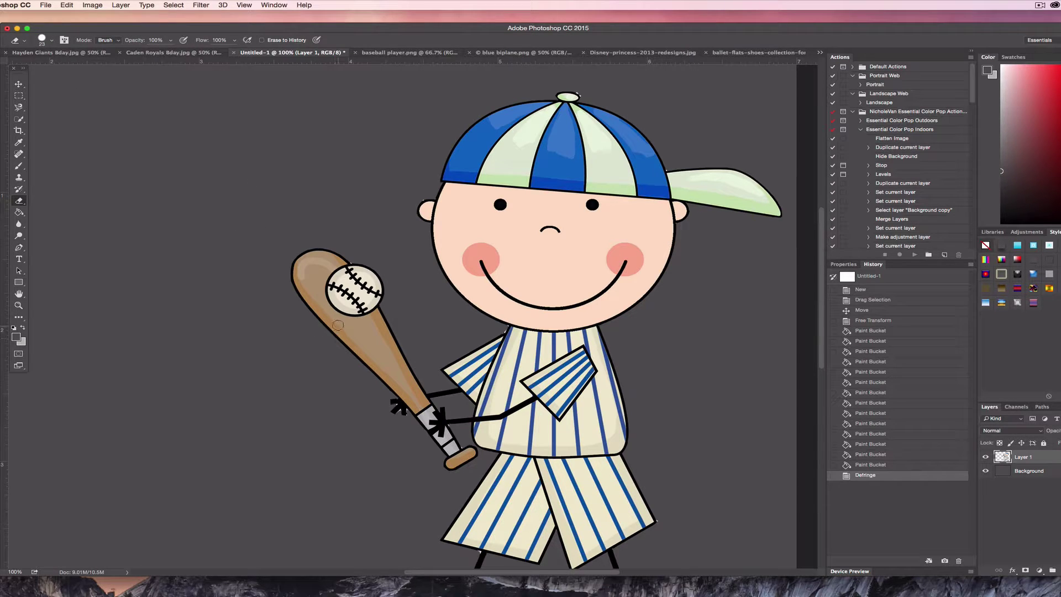
# - Erase the leftover white where the chin, collar and rear sleeve meet, reducing the eraser size to fit the gap
pyautogui.click(500, 328)
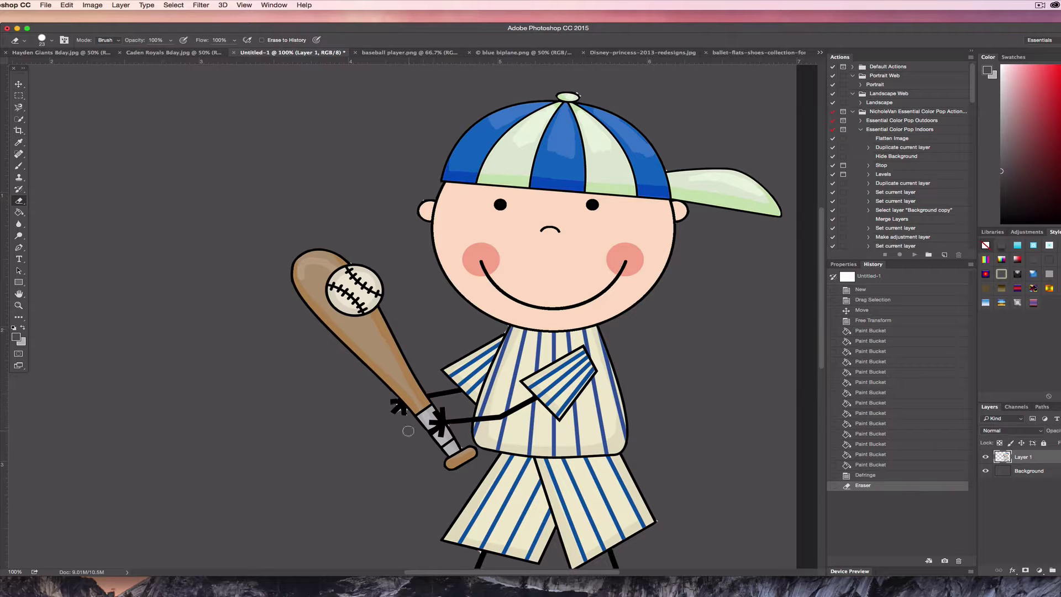
pyautogui.press('super+equal')
pyautogui.press('super+equal')
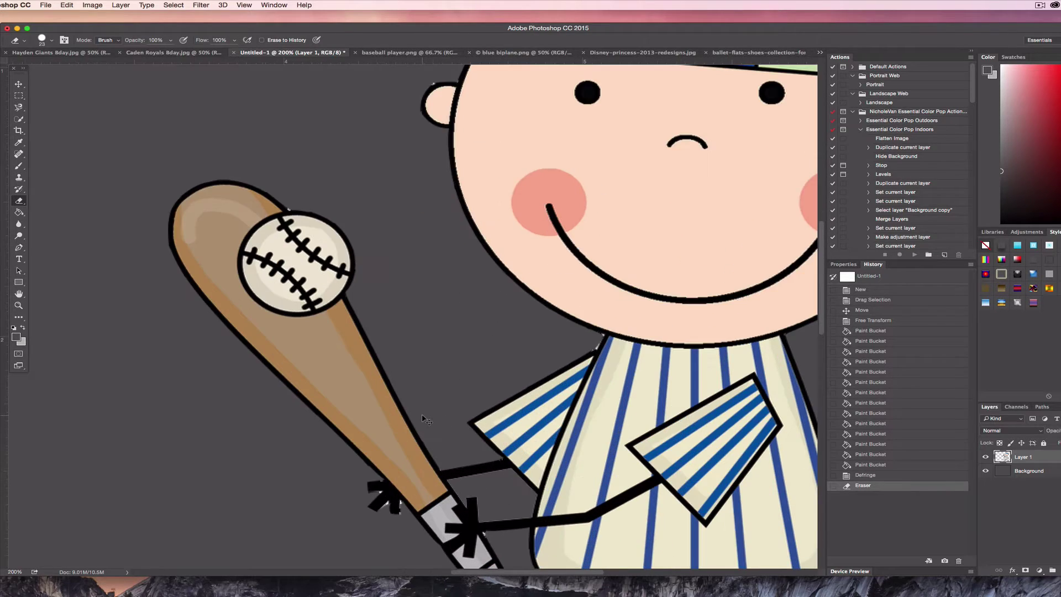
pyautogui.moveTo(486, 573); pyautogui.dragTo(532, 573)
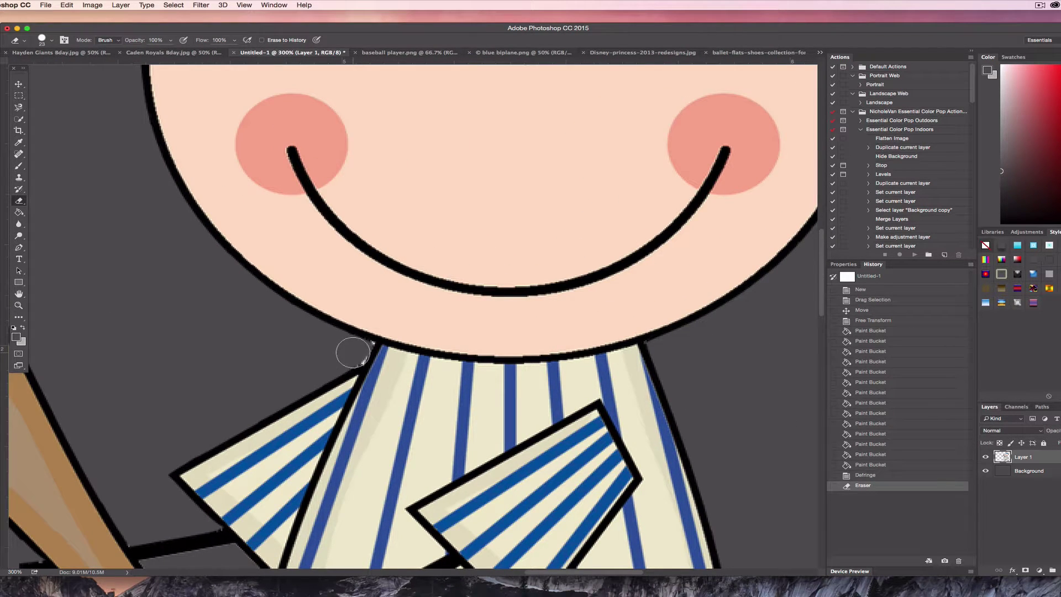
pyautogui.press('[')
pyautogui.click(354, 354)
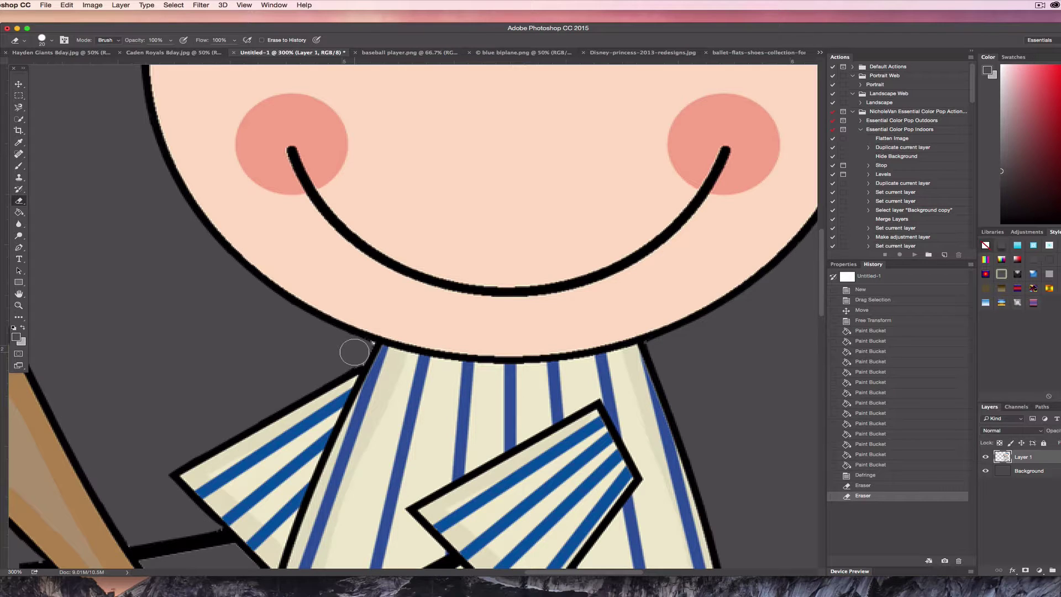
pyautogui.press('[')
pyautogui.press('[')
pyautogui.click(370, 345)
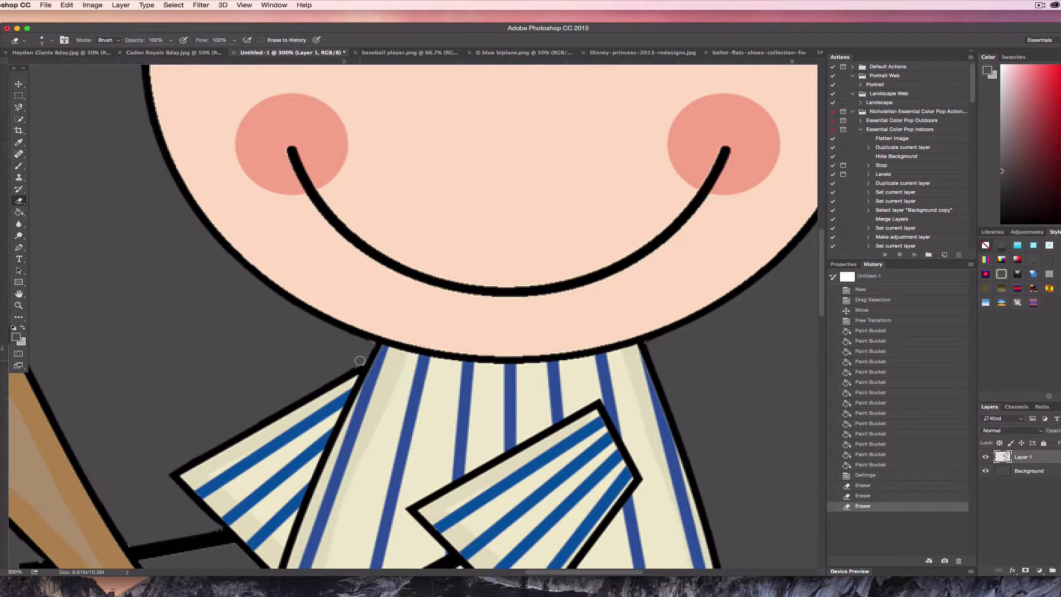
pyautogui.moveTo(361, 360); pyautogui.dragTo(345, 357)
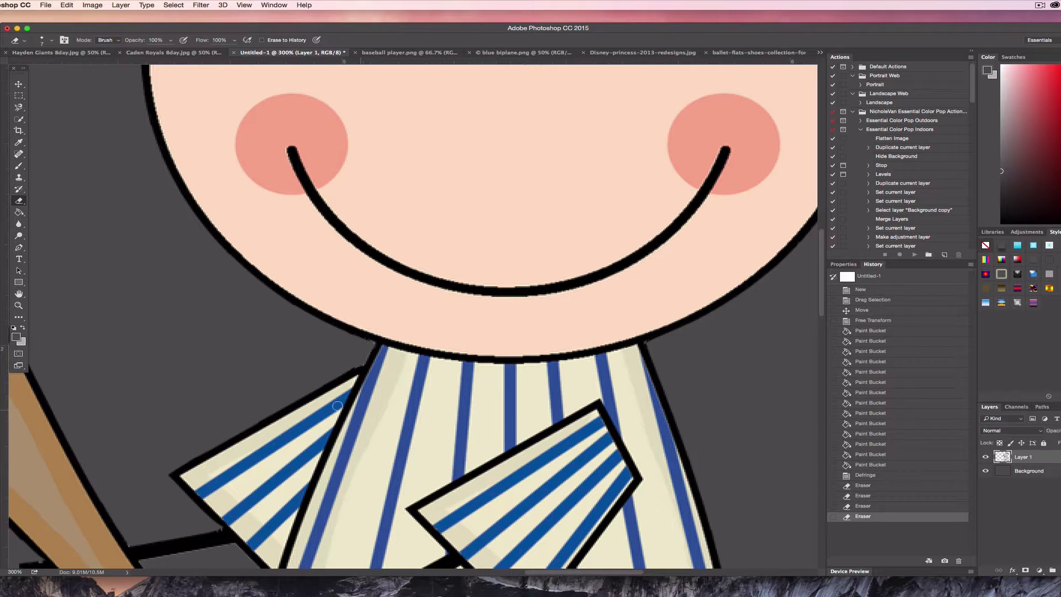
# - Erase the white specks above the bat's knob and beside the front hand, using a finer eraser for the hand
pyautogui.scroll(-5, 337, 406)
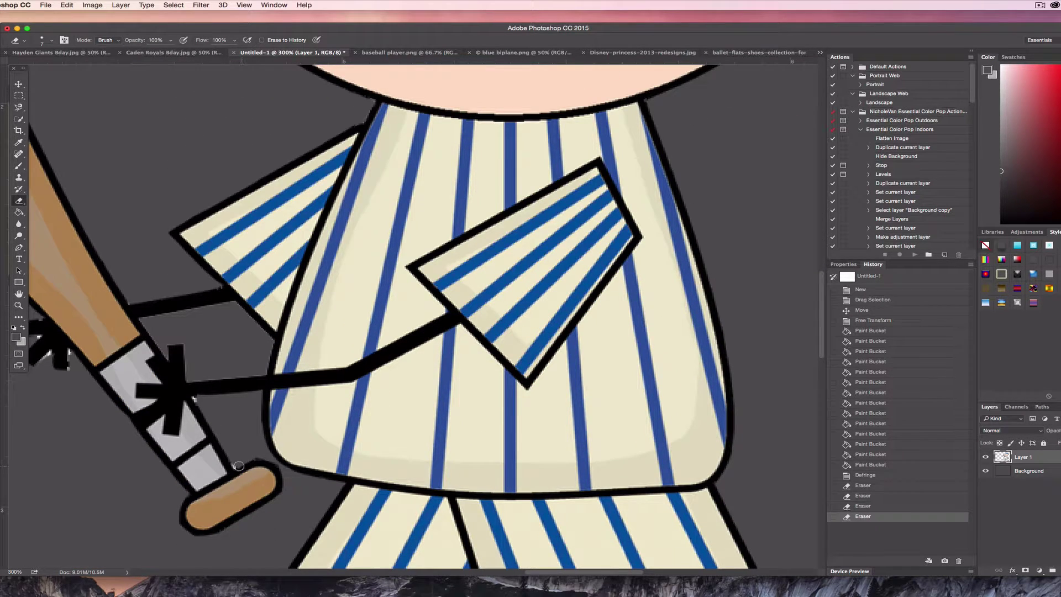
pyautogui.moveTo(236, 464); pyautogui.dragTo(235, 459)
pyautogui.press('[')
pyautogui.press('[')
pyautogui.press('[')
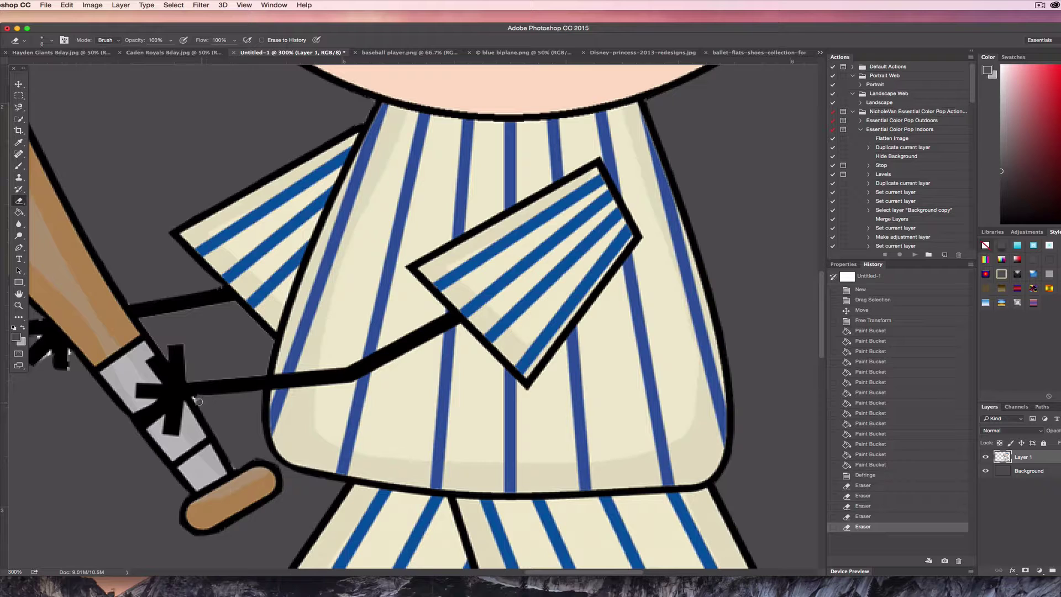
pyautogui.click(196, 399)
pyautogui.click(194, 399)
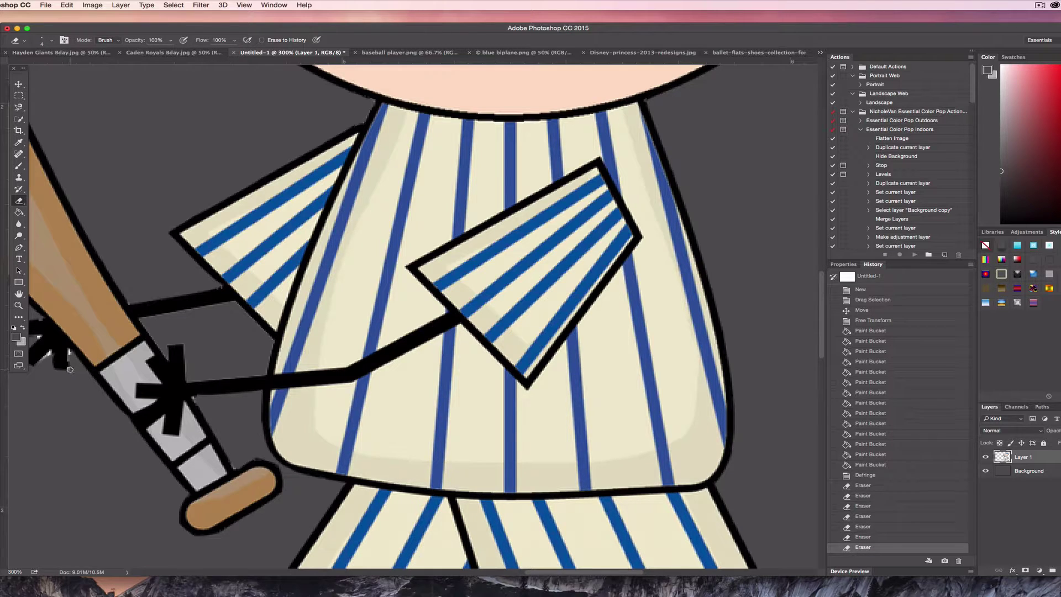
# - Erase the white specks beside and between the lower fingers of the hand behind the bat
pyautogui.click(70, 370)
pyautogui.click(69, 352)
pyautogui.click(69, 352)
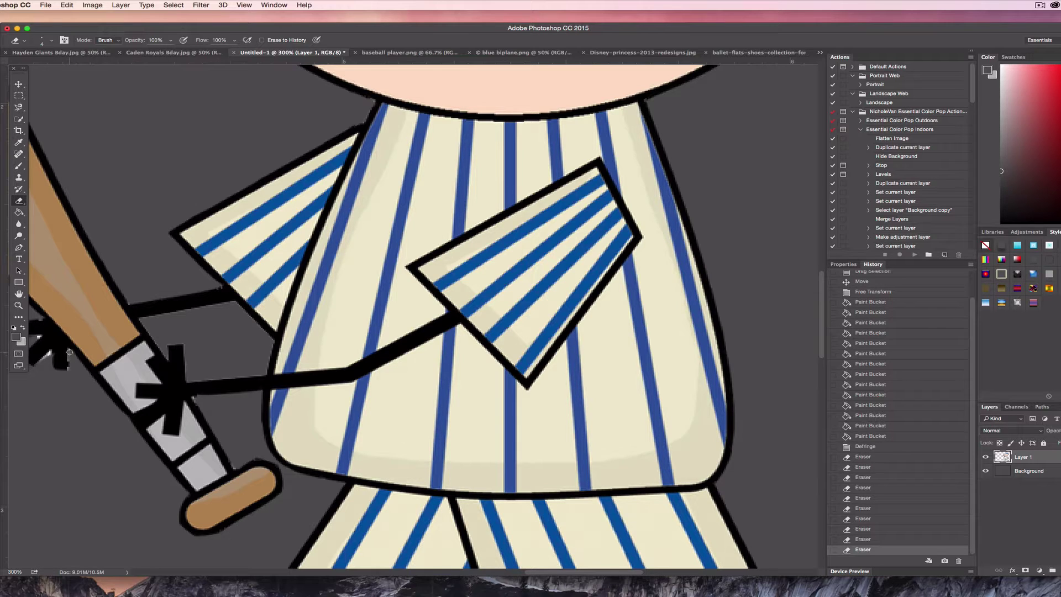
pyautogui.click(69, 352)
pyautogui.click(70, 352)
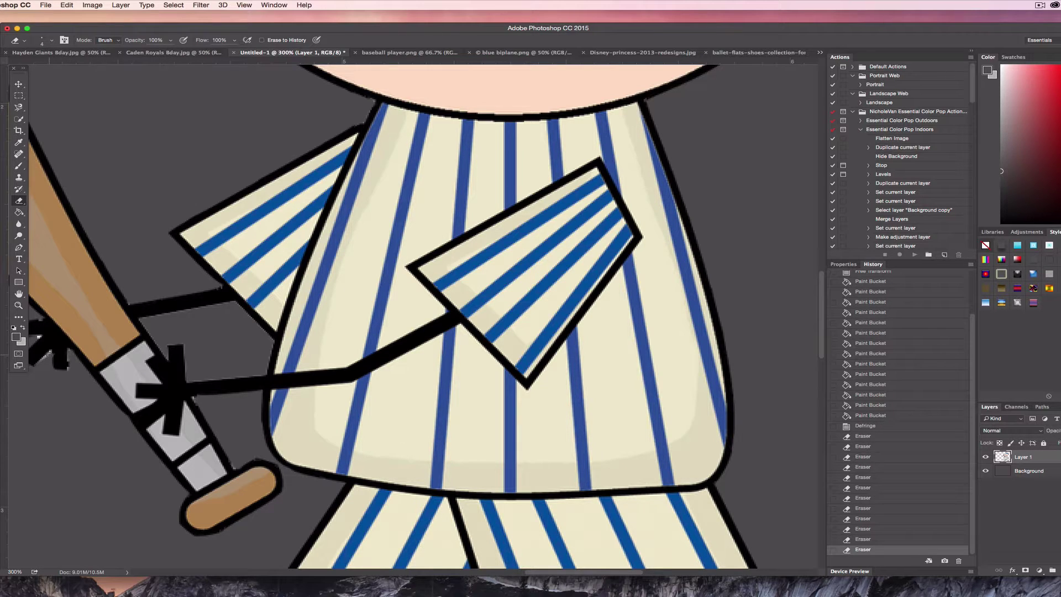
pyautogui.click(49, 353)
pyautogui.click(48, 354)
pyautogui.click(49, 354)
pyautogui.click(48, 353)
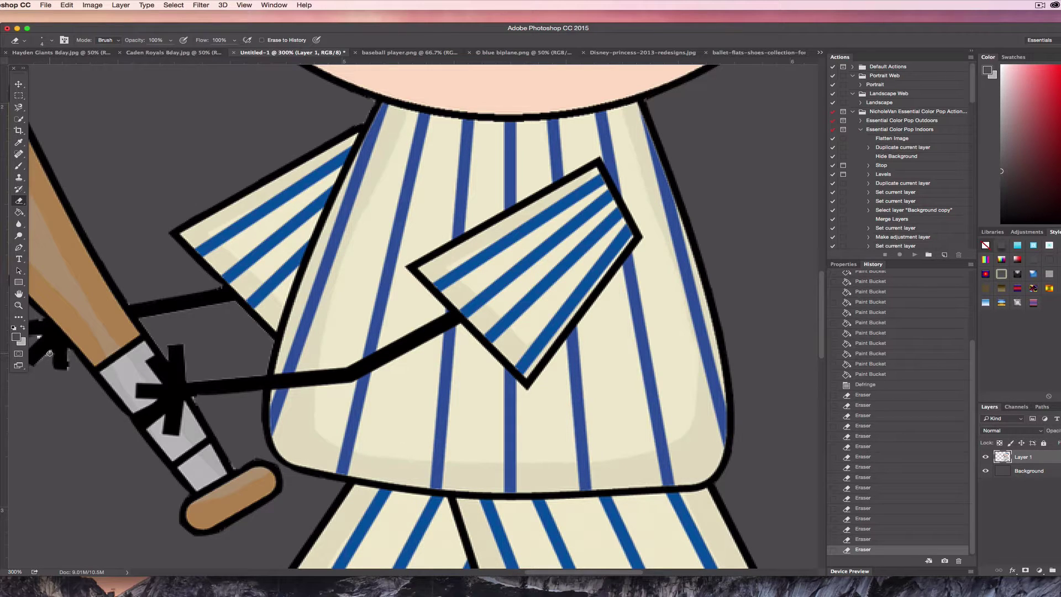
pyautogui.click(49, 354)
pyautogui.click(49, 354)
# - Erase the remaining white between the upper fingers of the hand behind the bat
pyautogui.moveTo(535, 573); pyautogui.dragTo(489, 573)
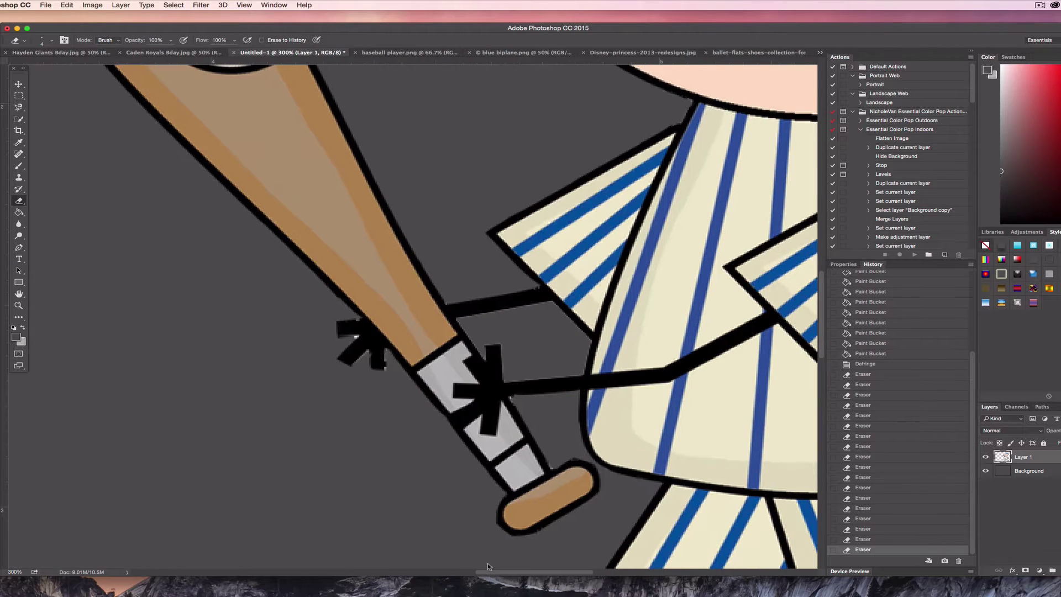
pyautogui.click(355, 336)
pyautogui.click(356, 337)
pyautogui.click(356, 337)
pyautogui.click(358, 338)
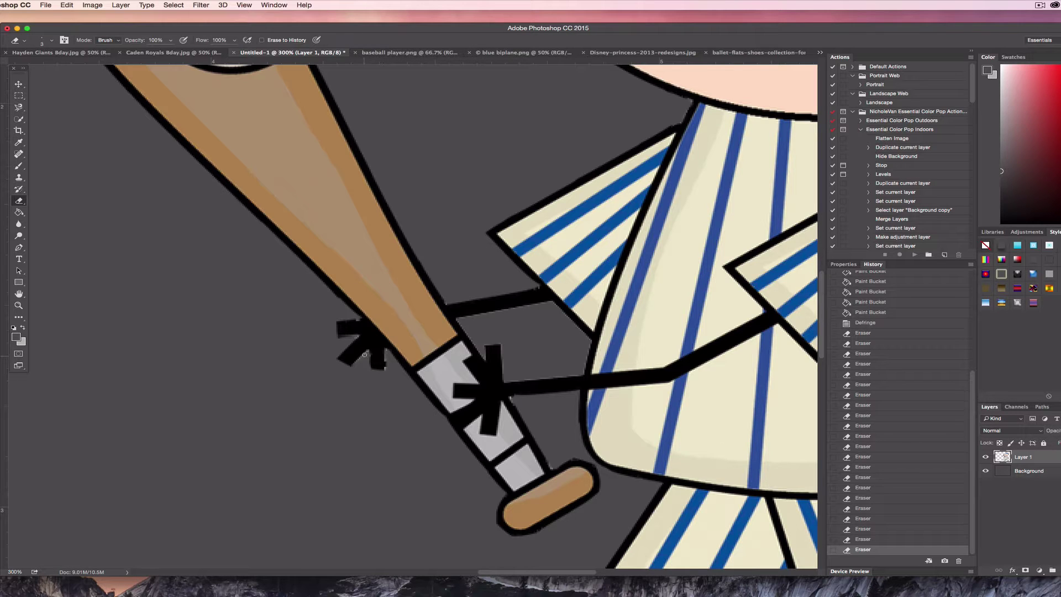
# - Erase the white speck in the notch where the baseball's upper edge meets the bat
pyautogui.scroll(10, 403, 345)
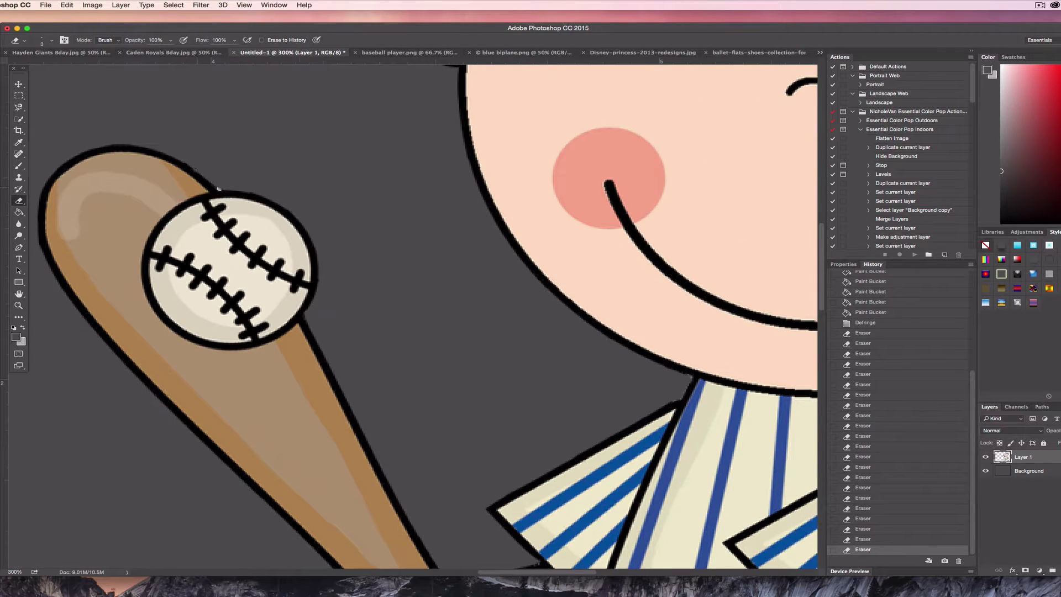
pyautogui.click(218, 188)
pyautogui.click(219, 189)
pyautogui.click(220, 189)
pyautogui.click(220, 189)
pyautogui.click(220, 189)
pyautogui.scroll(5, 521, 429)
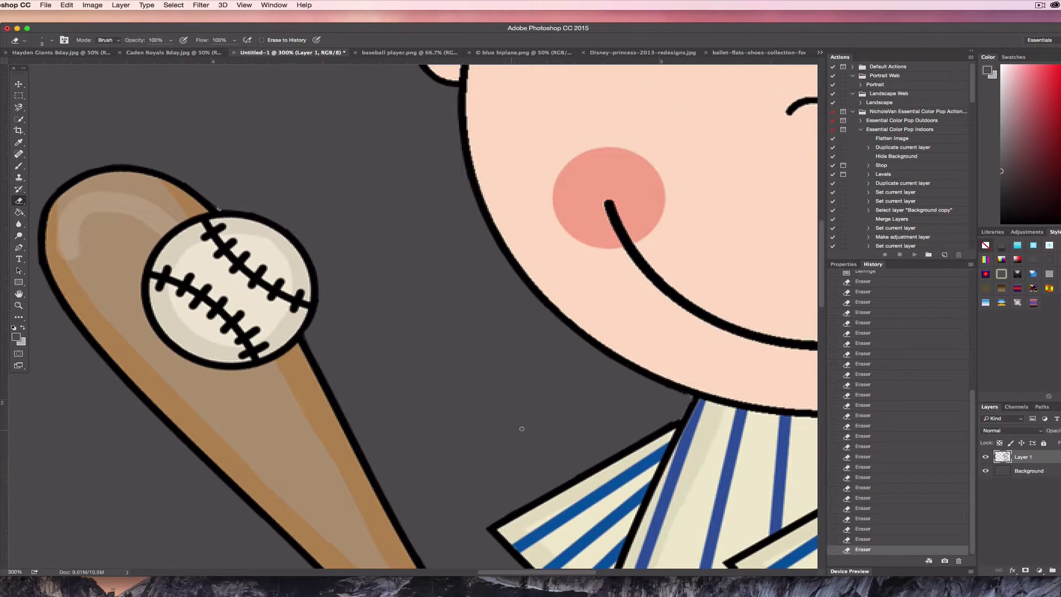
pyautogui.scroll(5, 545, 418)
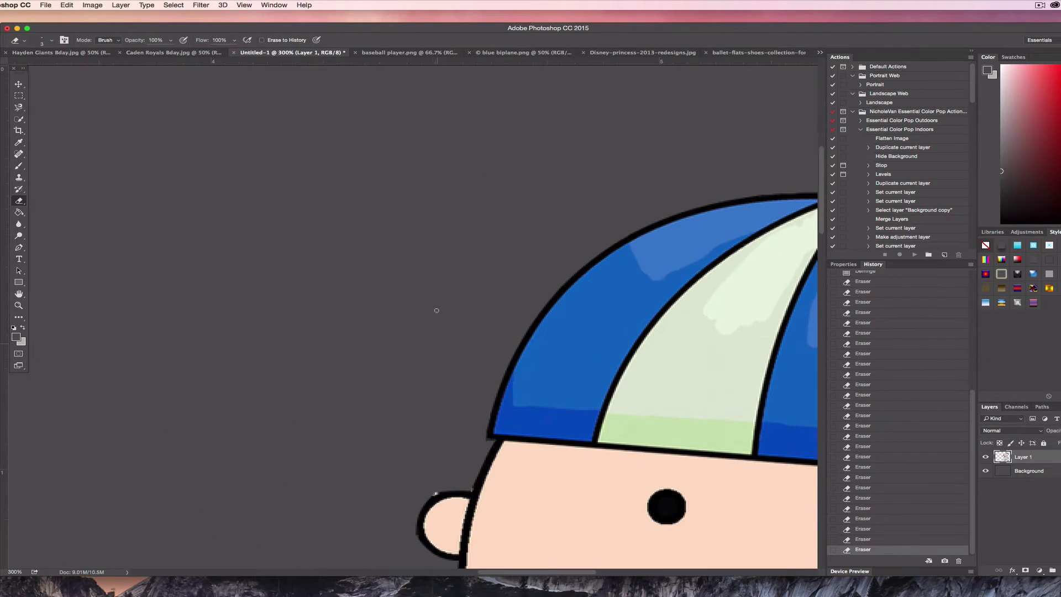
# - Erase the white specks above the ear beside the face and in the notch where the cap meets its brim, using a finer eraser for the notch
pyautogui.click(435, 477)
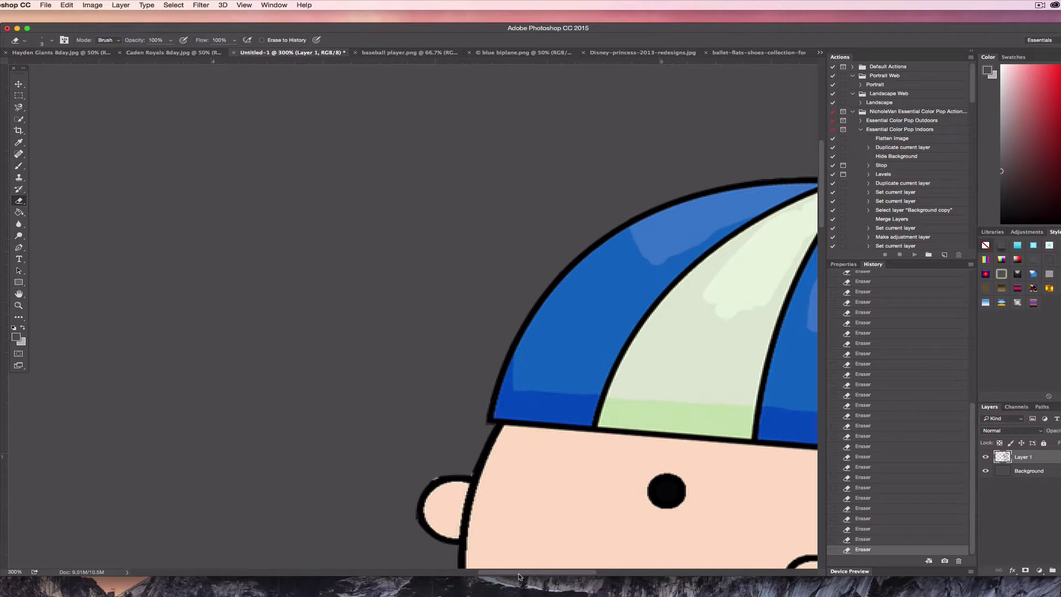
pyautogui.hscroll(10, 456, 120)
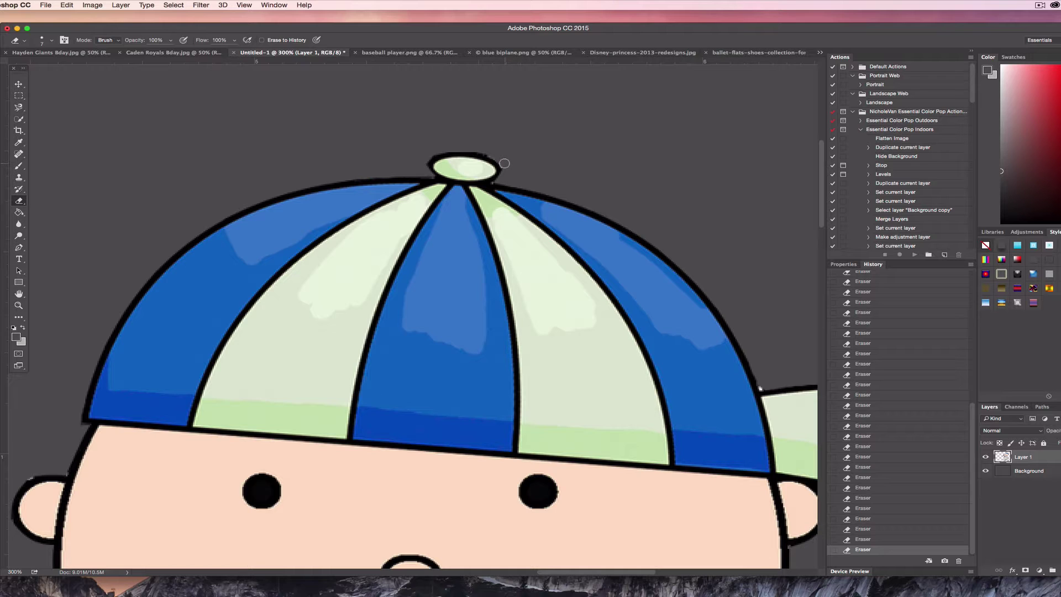
pyautogui.scroll(-5, 538, 227)
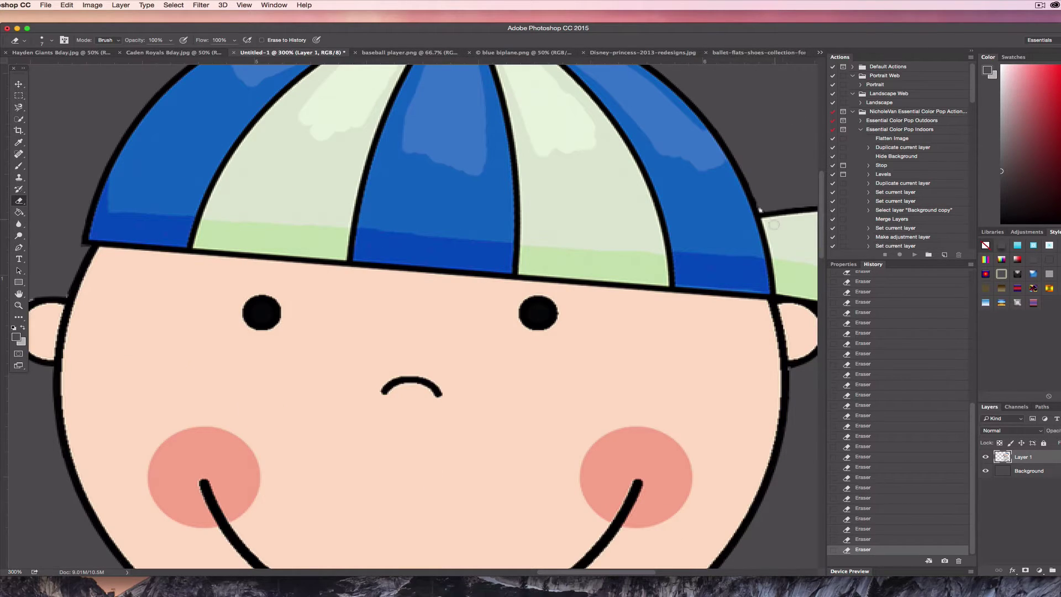
pyautogui.press('[')
pyautogui.press('[')
pyautogui.press('[')
# - Erase the white specks where the rear leg meets the shorts and the shoe, adjusting the eraser size to fit the gaps
pyautogui.scroll(-8, 718, 244)
pyautogui.scroll(-20, 697, 238)
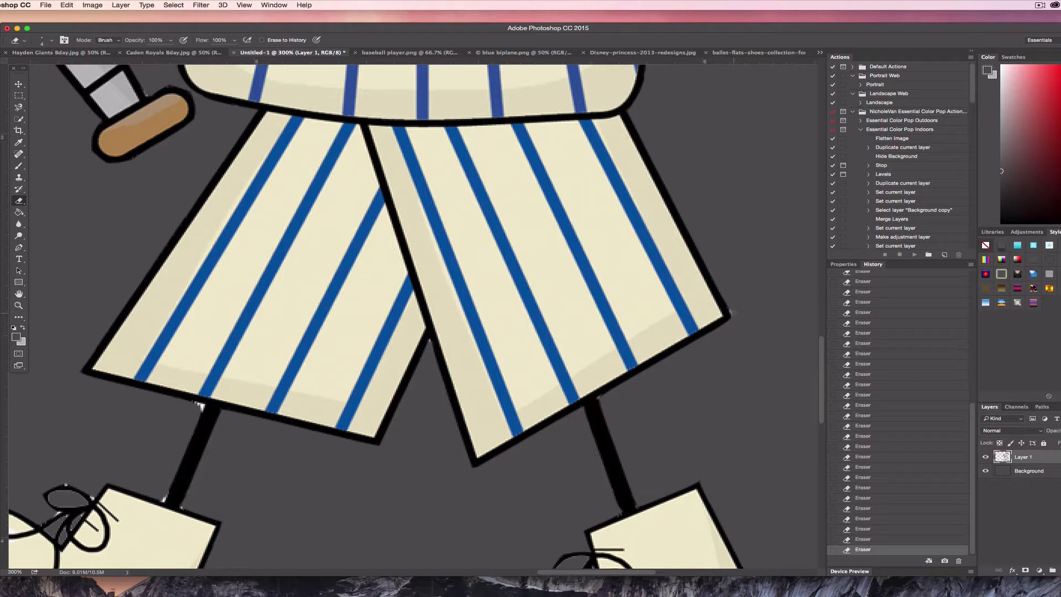
pyautogui.scroll(-3, 297, 365)
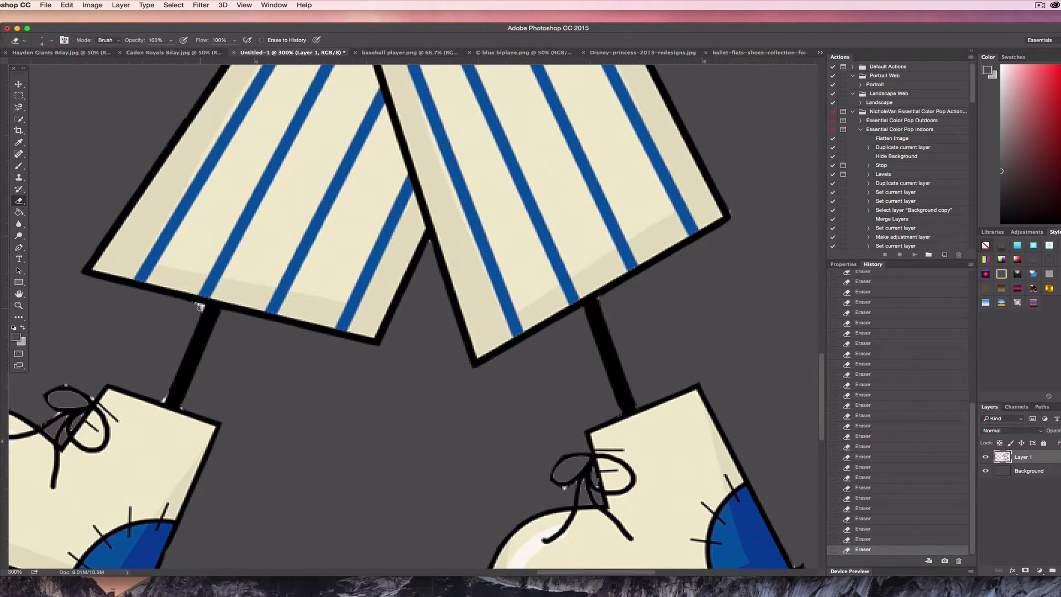
pyautogui.press(']')
pyautogui.press(']')
pyautogui.press('[')
pyautogui.press('[')
pyautogui.press('[')
# - Erase the stray specks above the toe end of the rear shoe's sole and fit the whole illustration in view
pyautogui.scroll(-10, 93, 437)
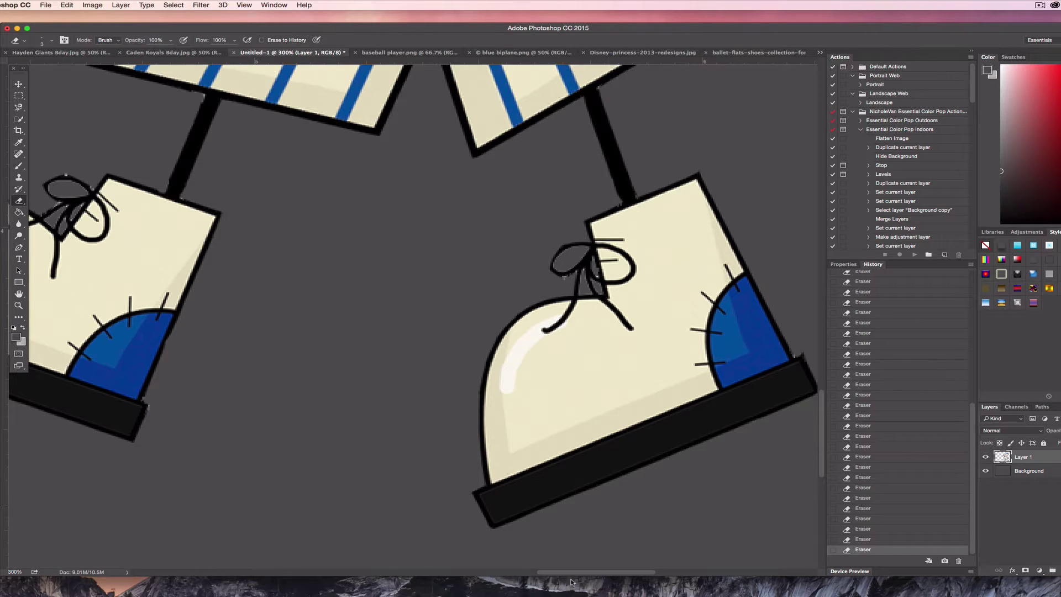
pyautogui.moveTo(569, 572); pyautogui.dragTo(526, 573)
pyautogui.click(105, 285)
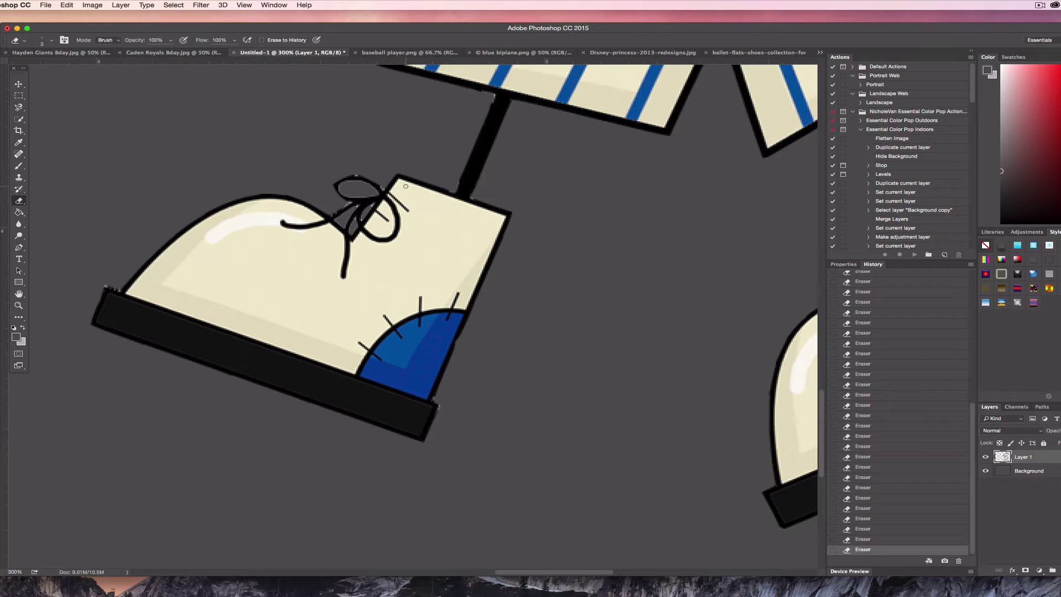
pyautogui.press('super+0')
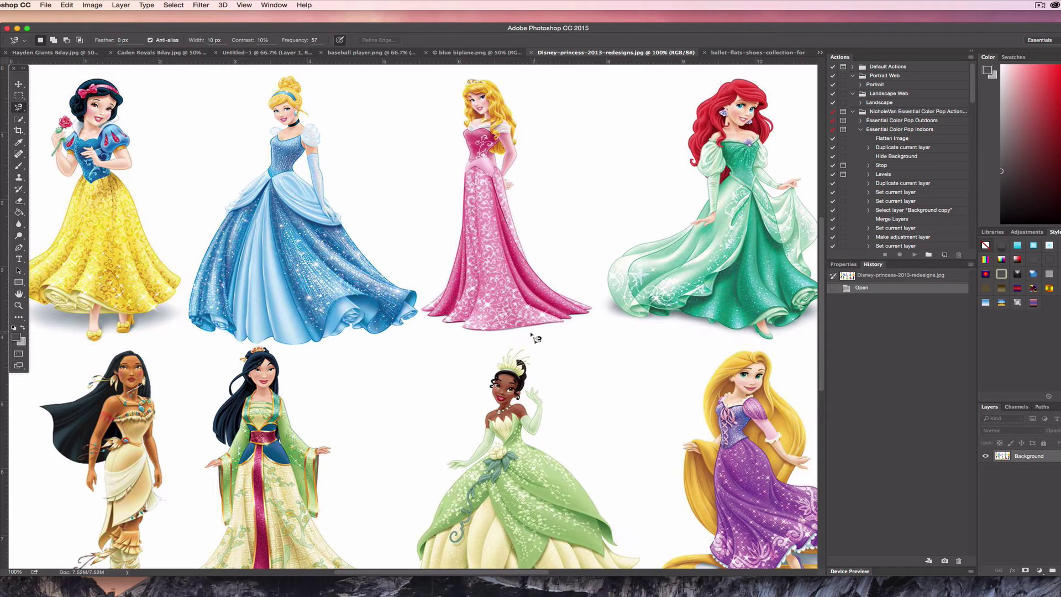
# - Look over both rows of princess figures in Disney-princess-2013-redesigns.jpg and return to the Untitled-1 baseball player document
pyautogui.scroll(-4, 556, 403)
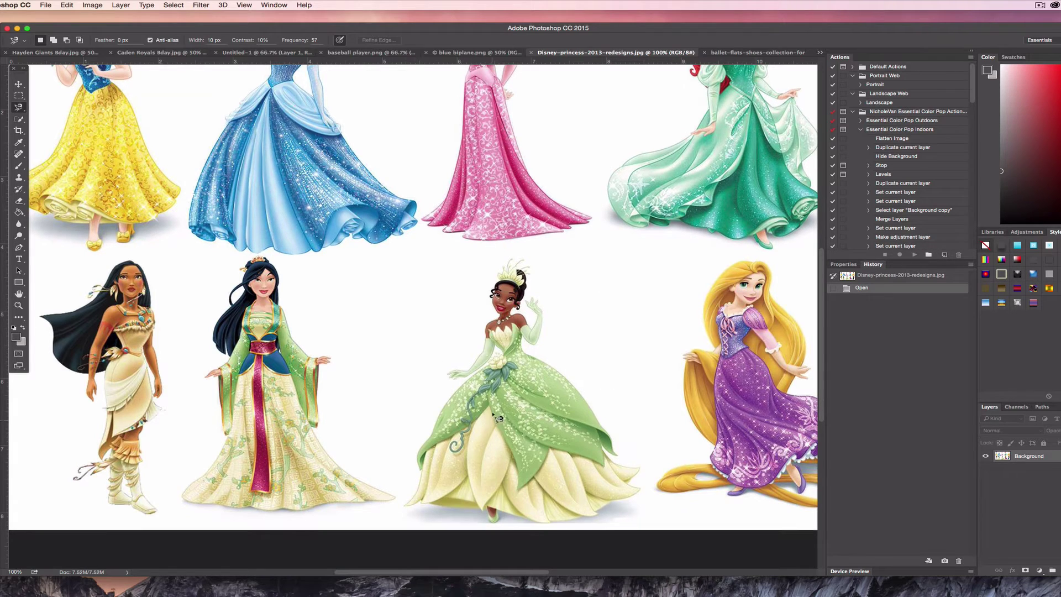
pyautogui.scroll(-2, 499, 418)
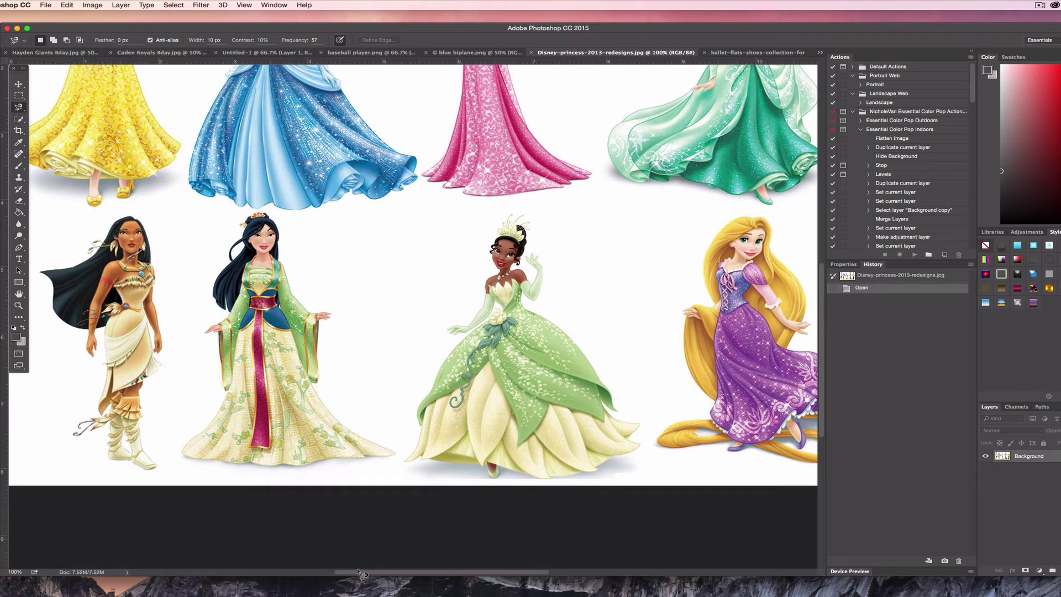
pyautogui.moveTo(410, 574); pyautogui.dragTo(503, 231)
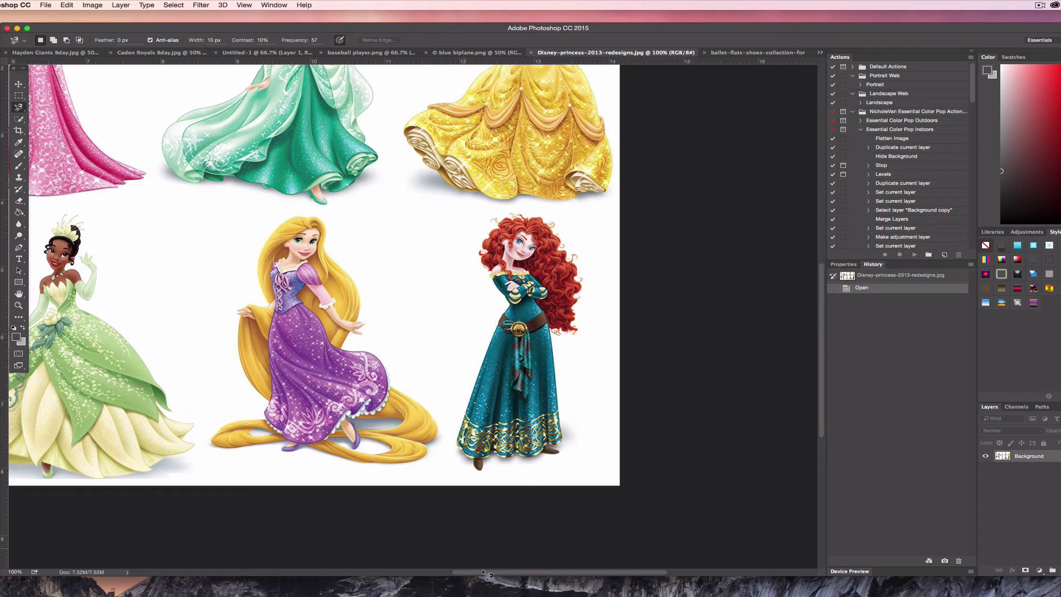
pyautogui.moveTo(485, 573); pyautogui.dragTo(336, 578)
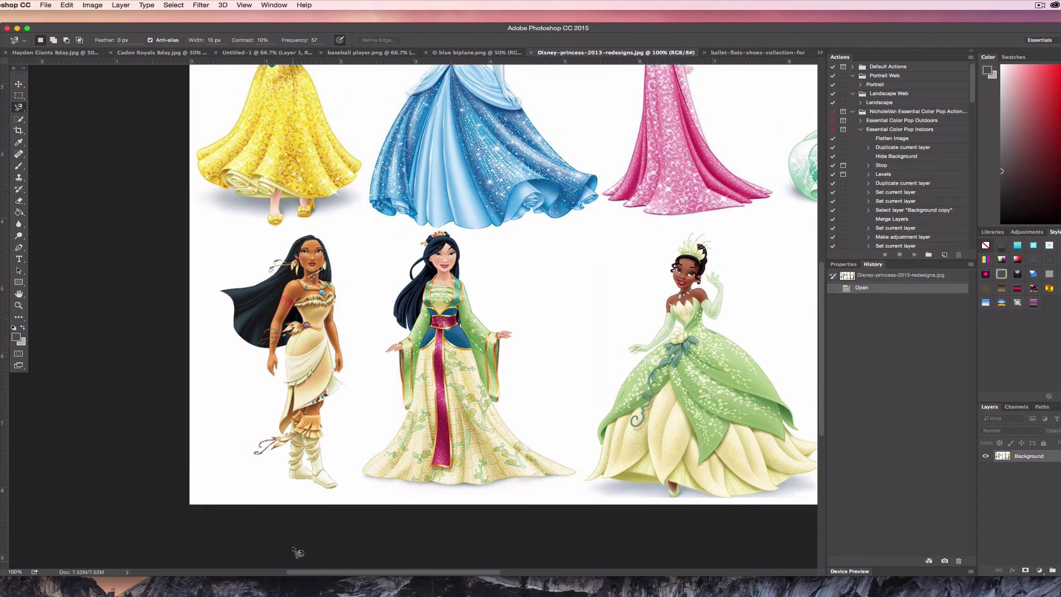
pyautogui.scroll(5, 297, 552)
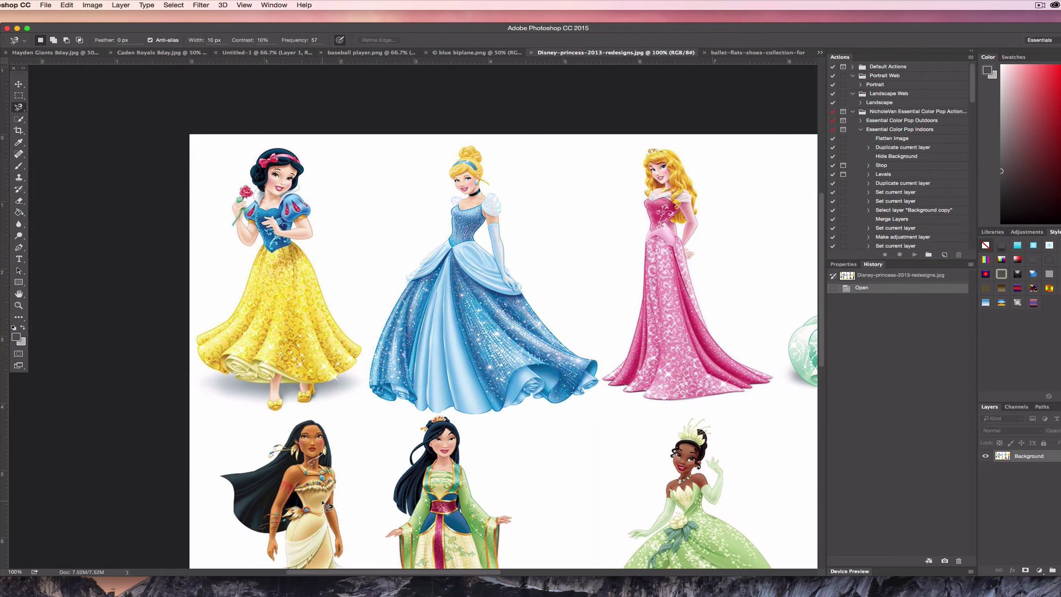
pyautogui.click(264, 54)
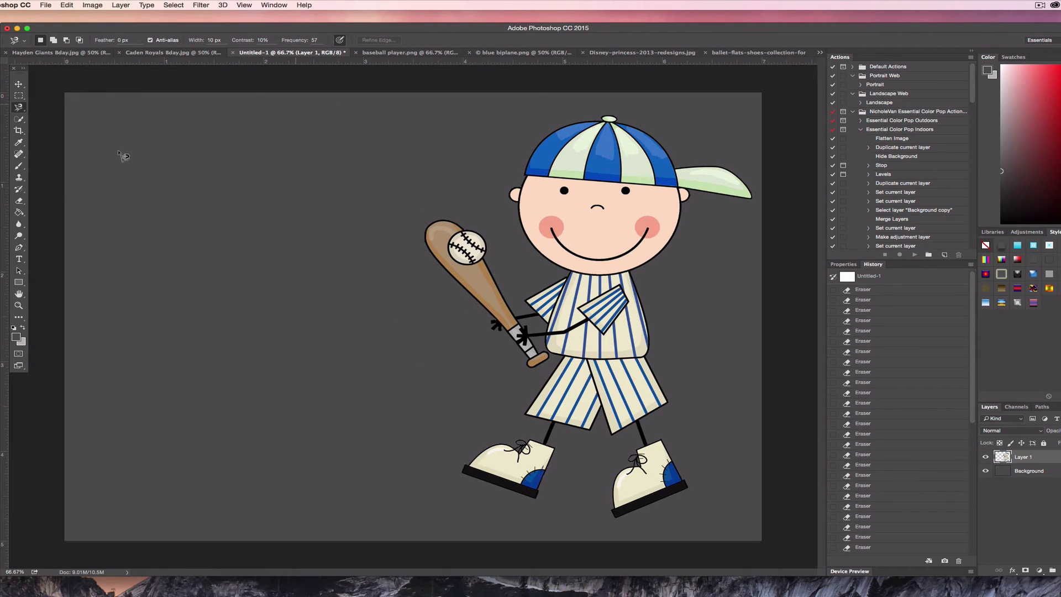